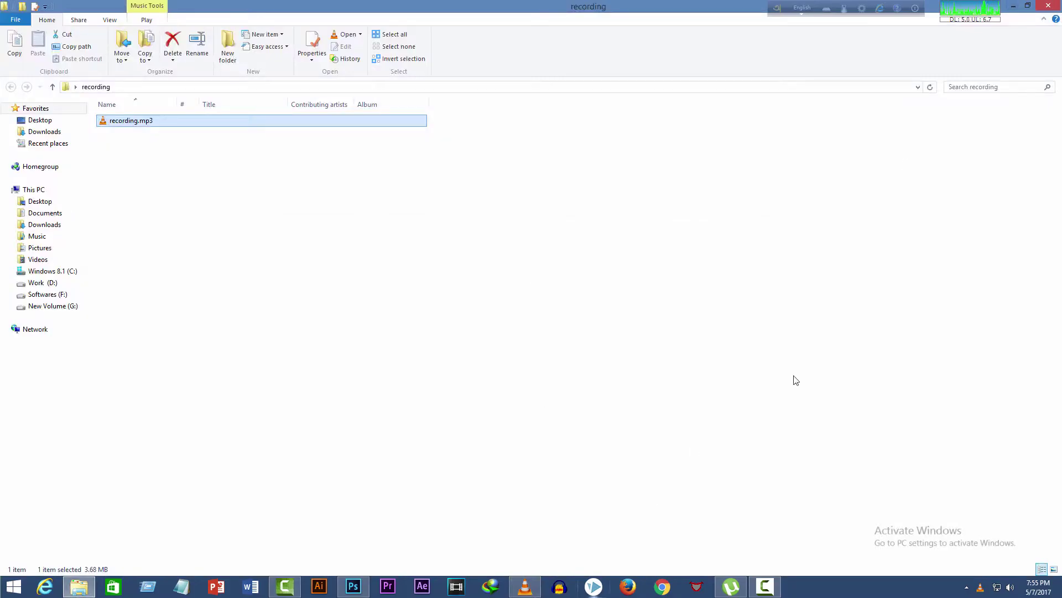
Close the 'recording' Explorer window and refresh the desktop three times.
left_click(1028, 6)
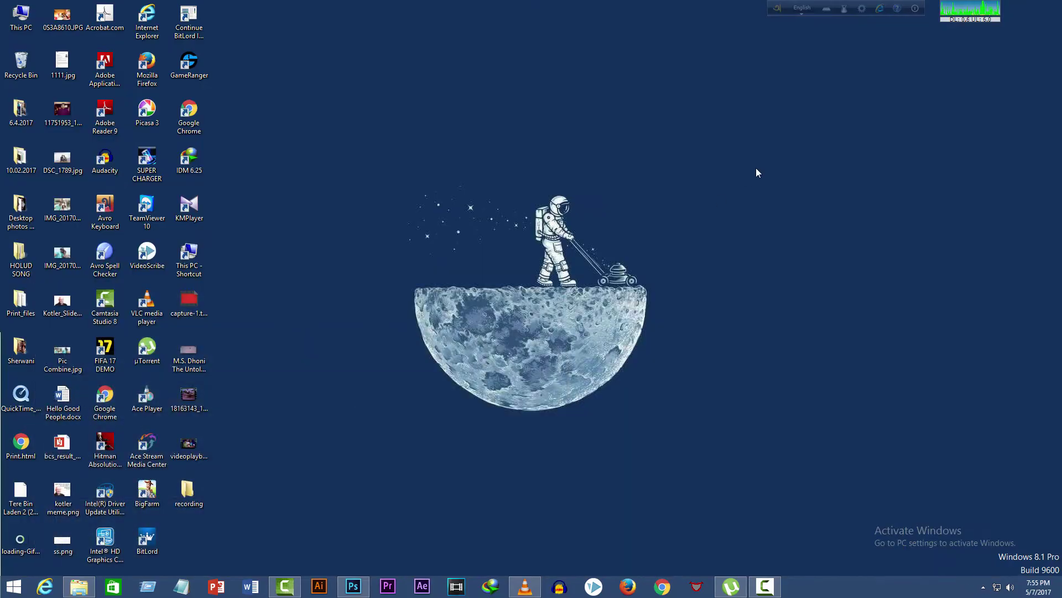
right_click(757, 172)
left_click(781, 197)
right_click(621, 204)
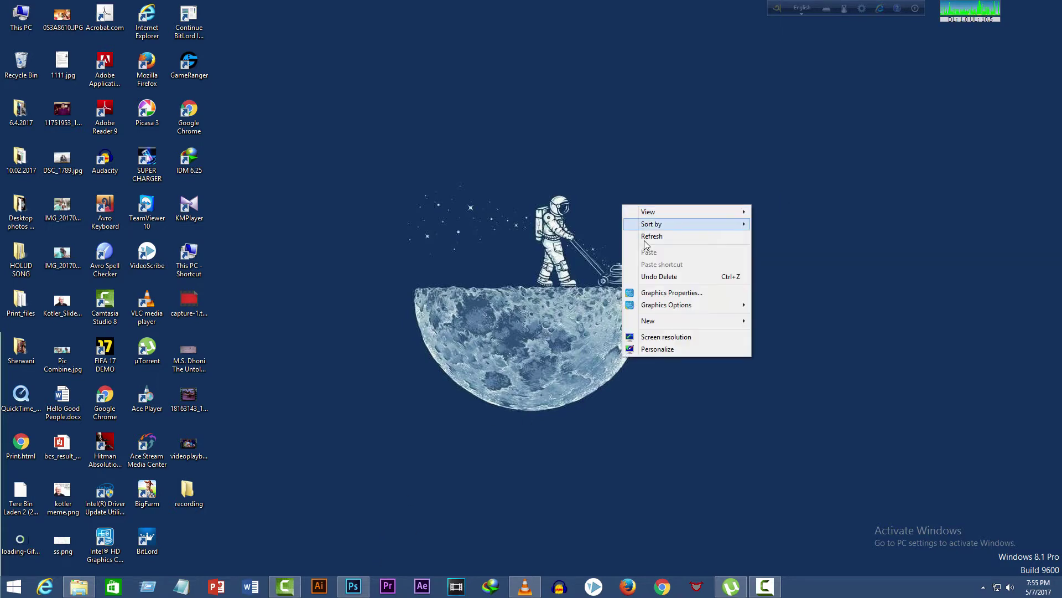
left_click(644, 236)
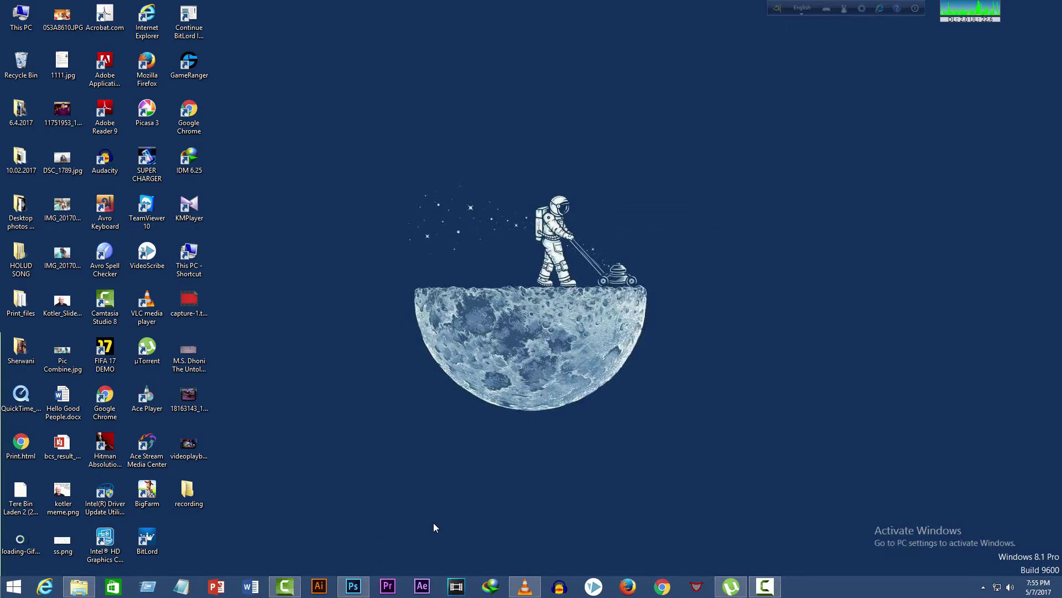
right_click(493, 401)
left_click(521, 434)
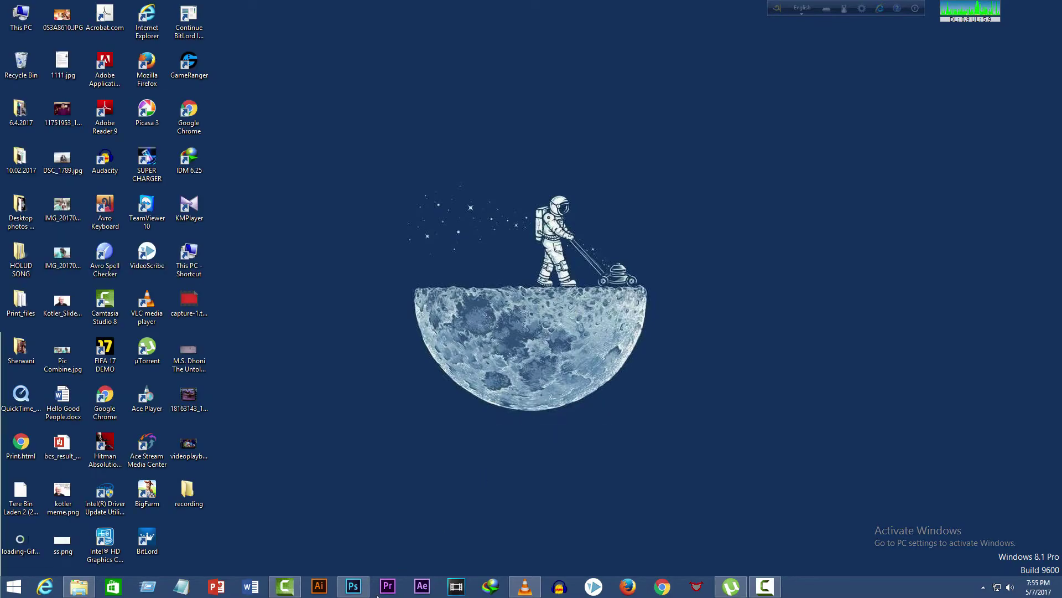
Return to Photoshop and select Layer 2 in the Layers panel.
left_click(360, 588)
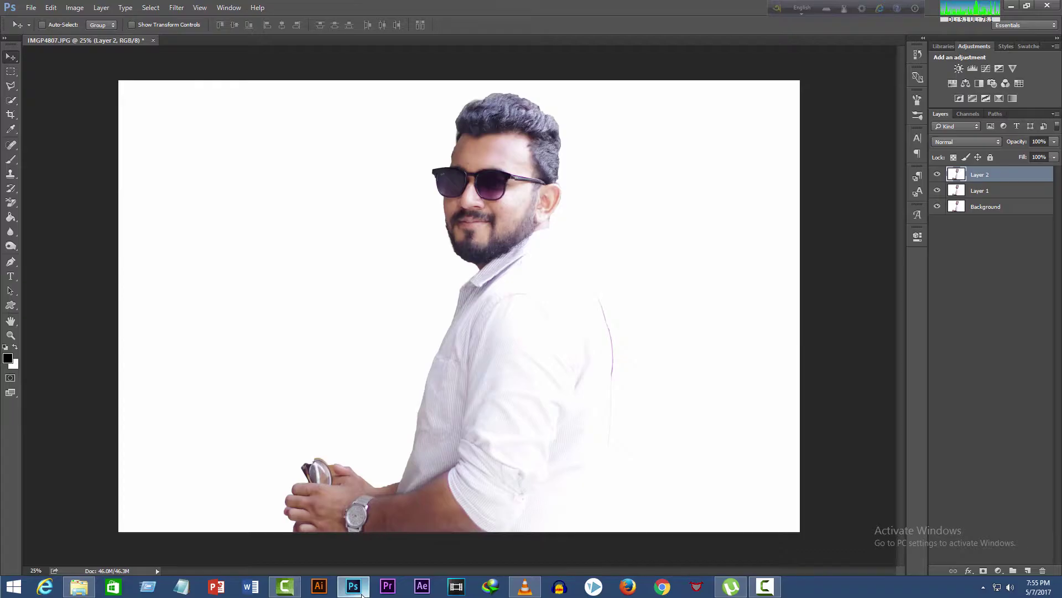
left_click(995, 464)
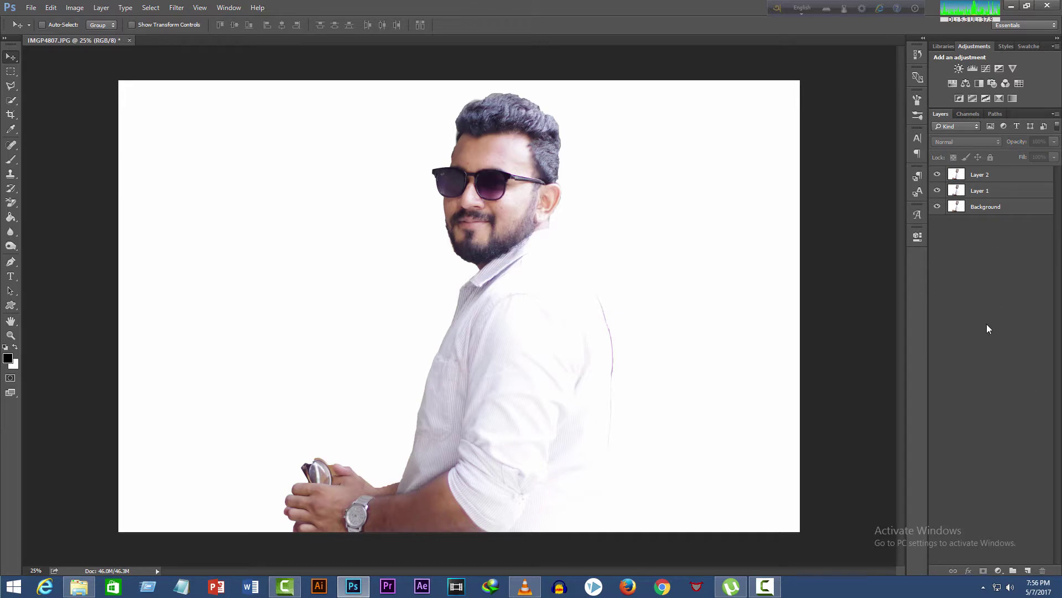
left_click(990, 210)
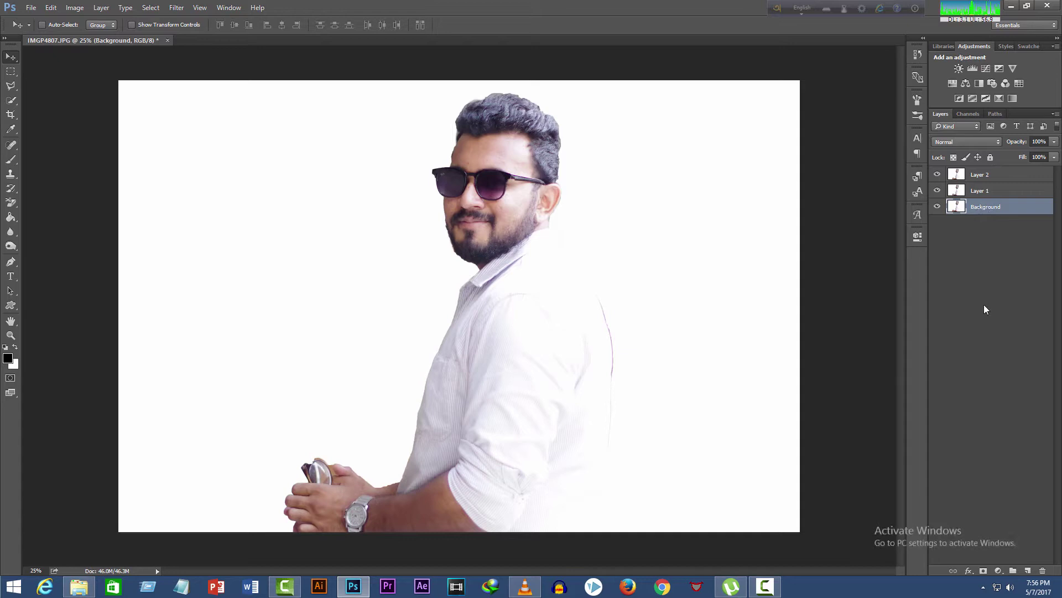
left_click(991, 173)
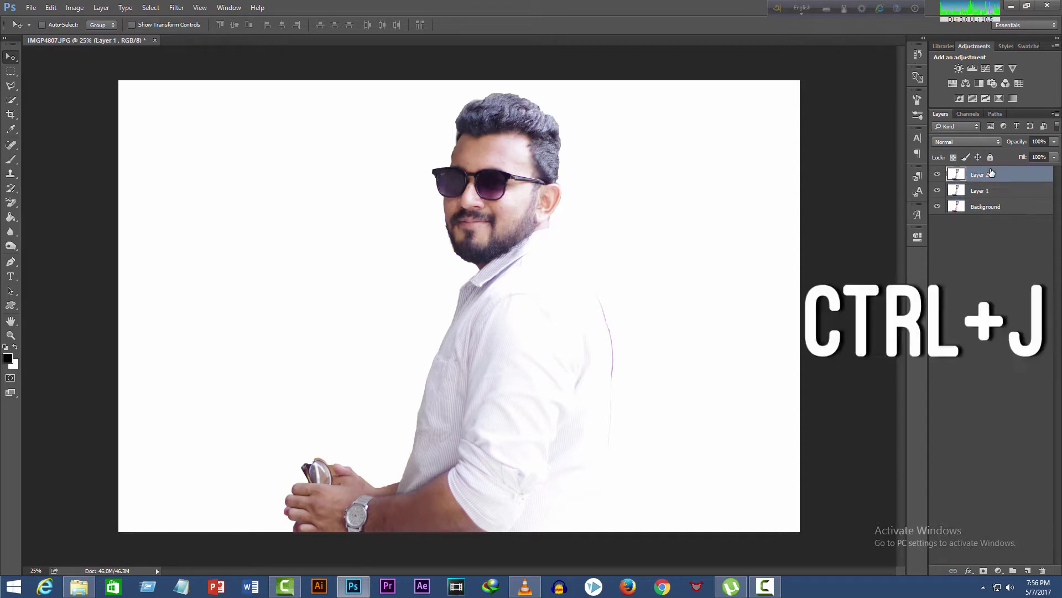
left_click(1010, 312)
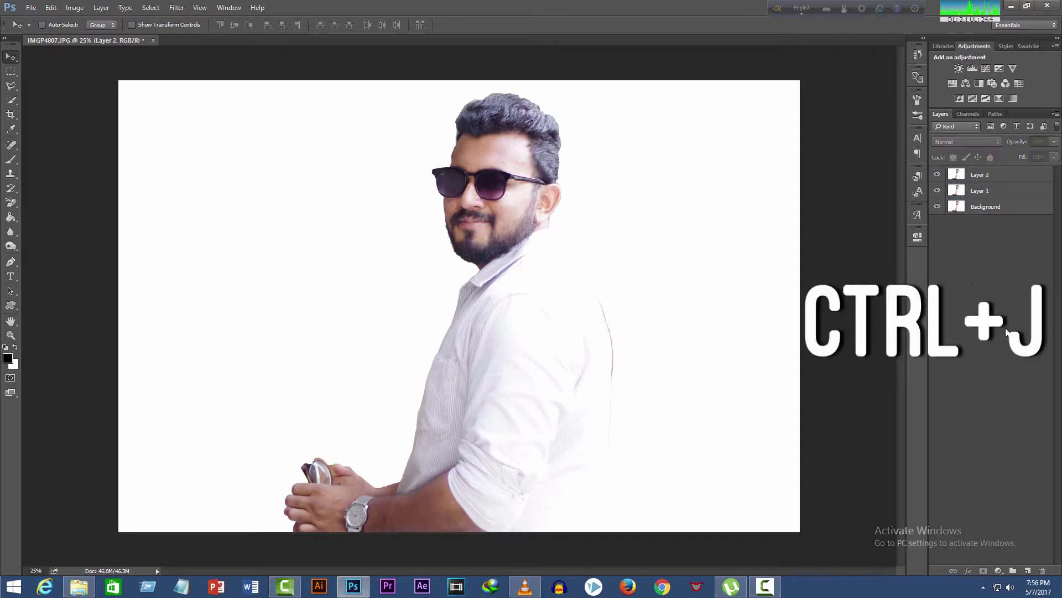
left_click(985, 175)
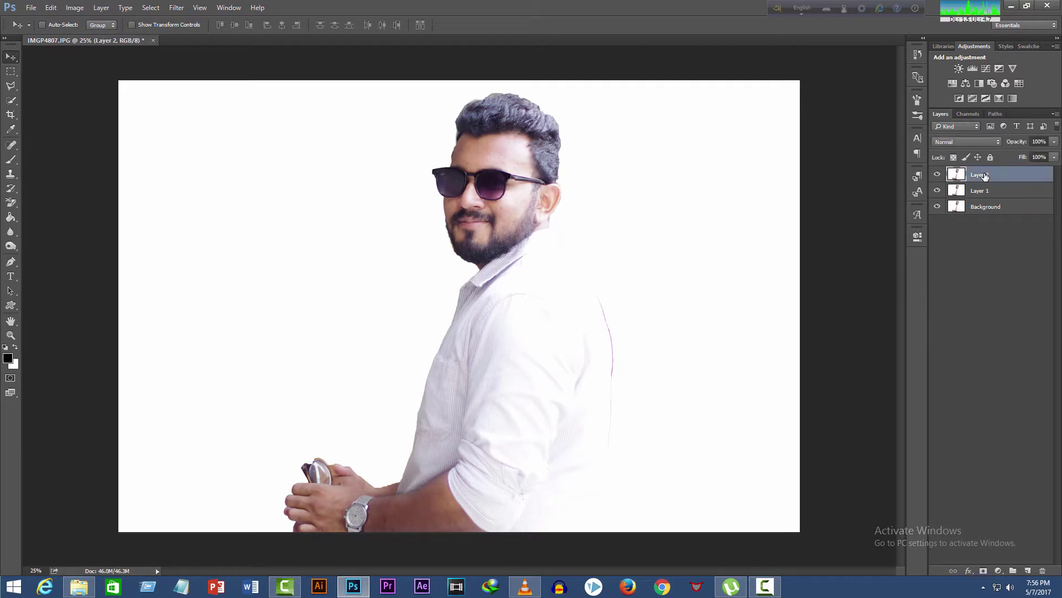
Desaturate Layer 2 to black and white and apply Auto Tone.
key("ctrl+shift+u")
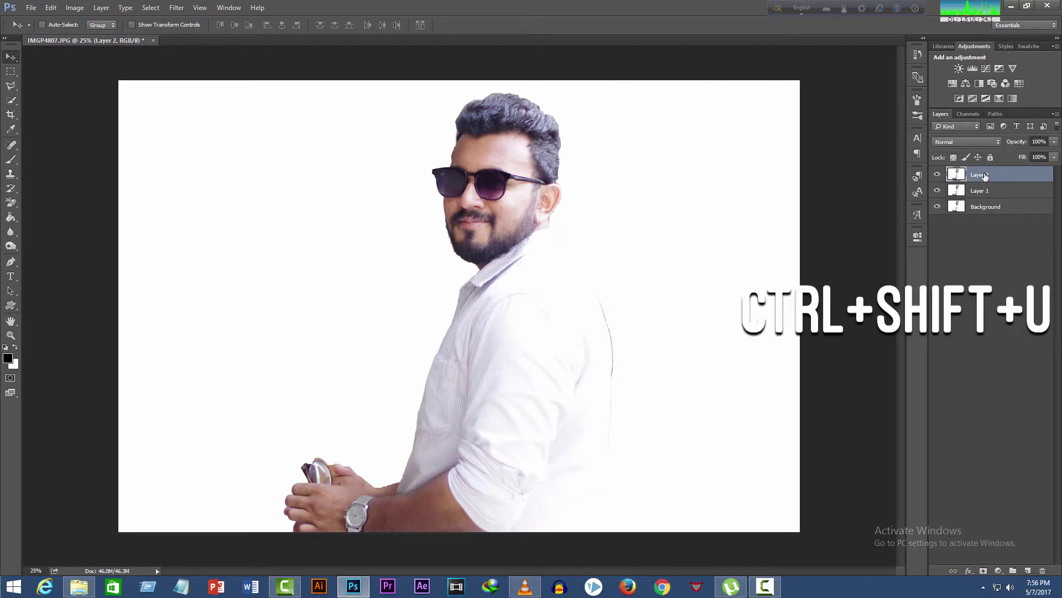
key("ctrl+shift+u")
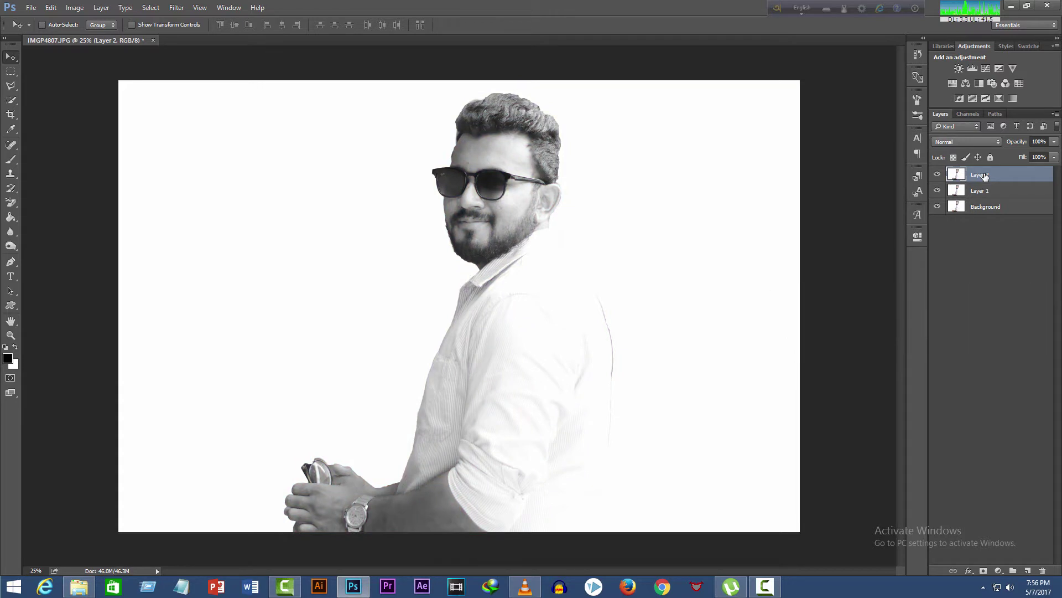
key("ctrl+shift+l")
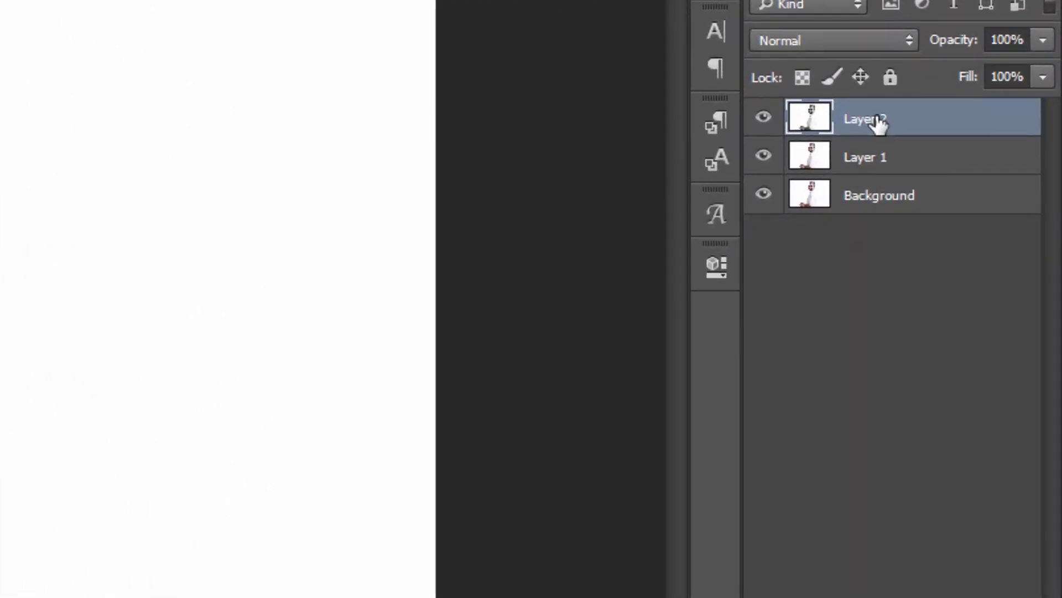
Convert Layer 2 to a smart object and rename it 'Glowing edges'.
right_click(879, 125)
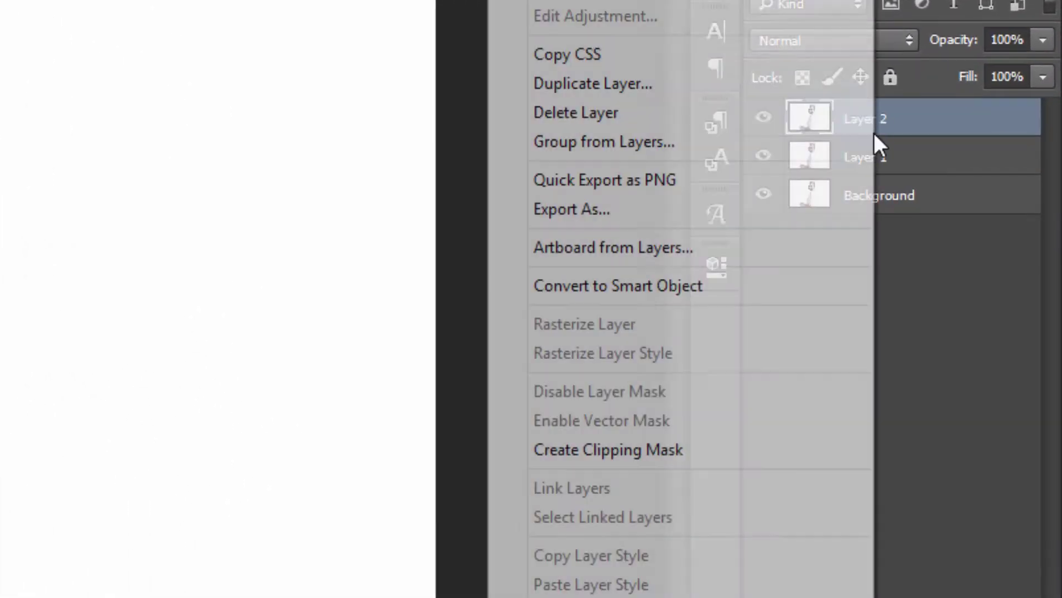
left_click(710, 283)
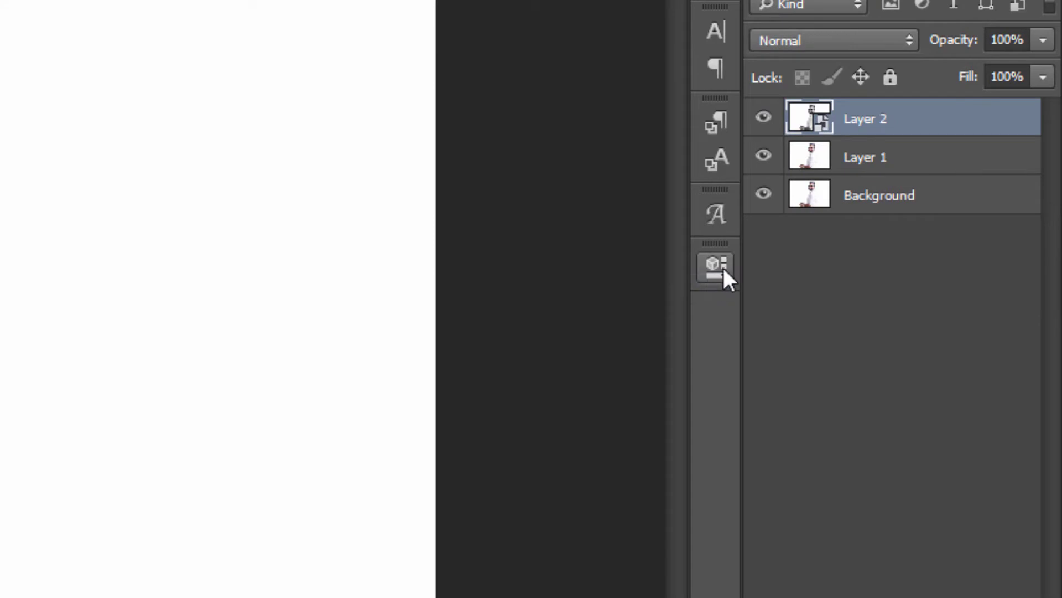
double_click(928, 137)
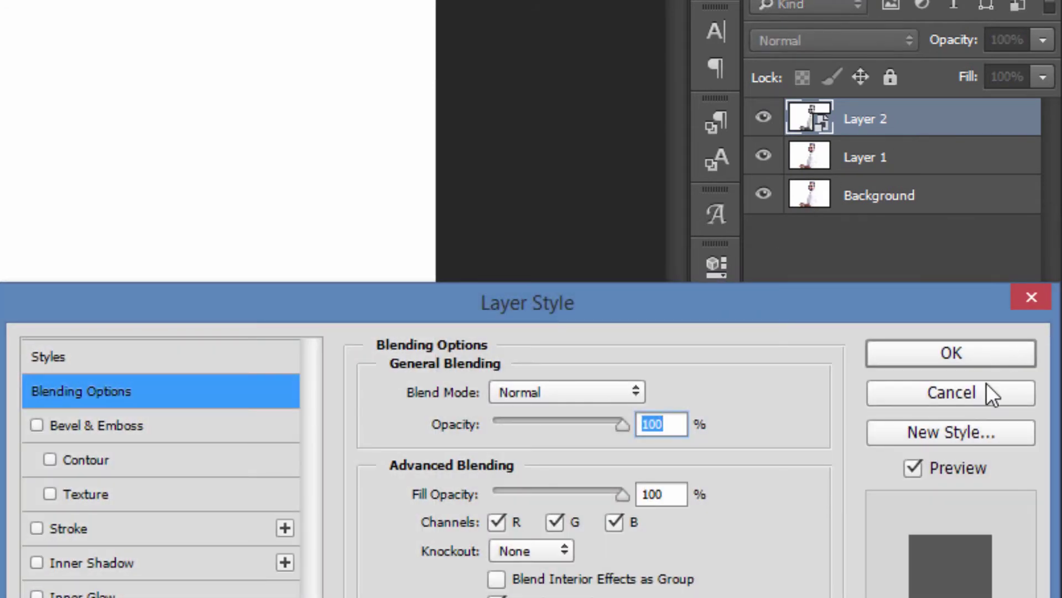
left_click(986, 395)
double_click(872, 118)
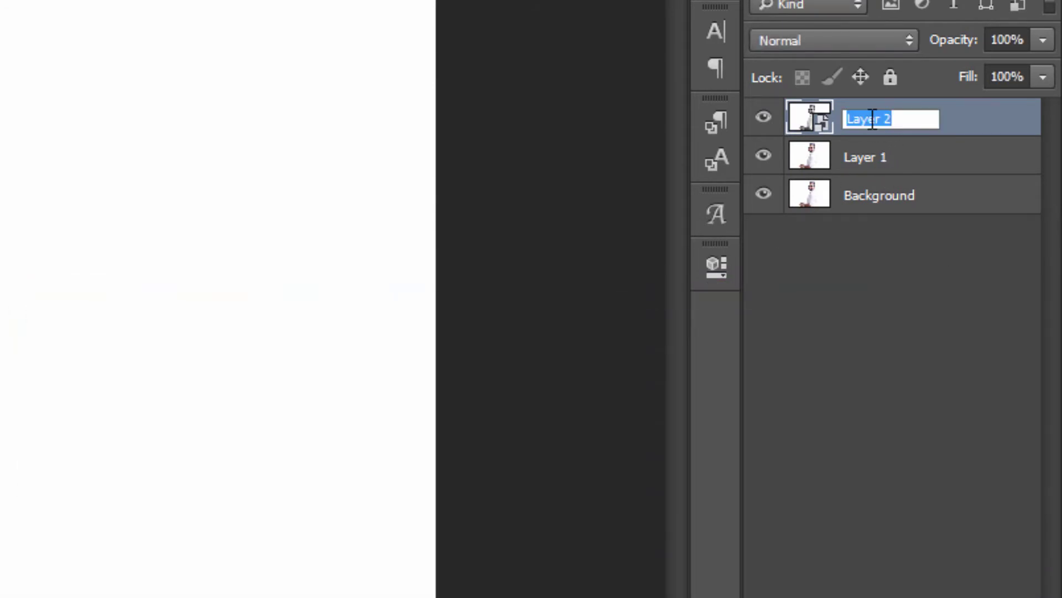
type("Glowing edge")
type("s")
key("Return")
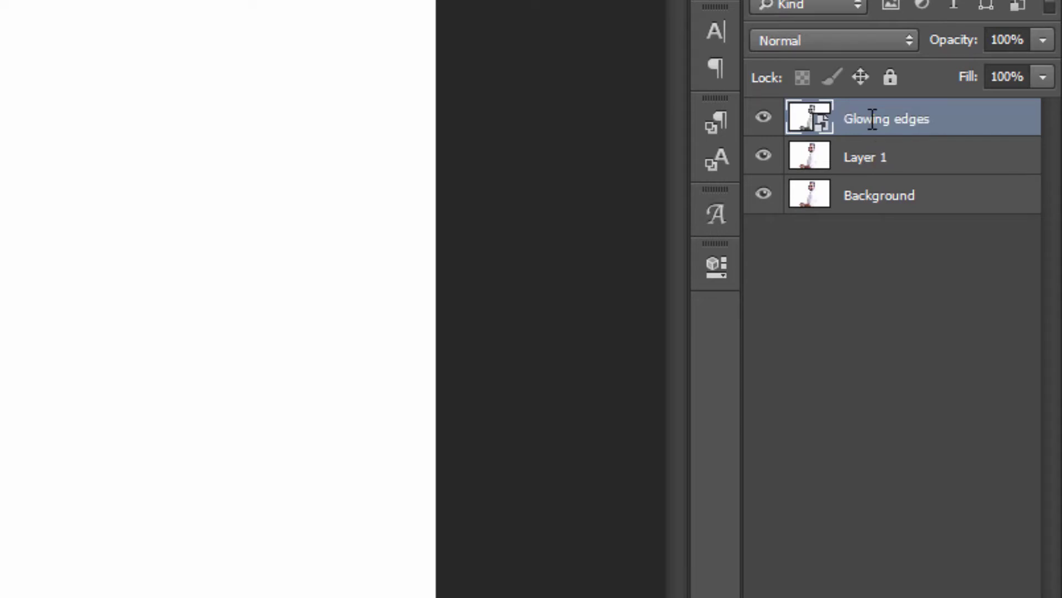
Duplicate the Glowing edges layer and name the copy 'charcoal'.
key("ctrl+j")
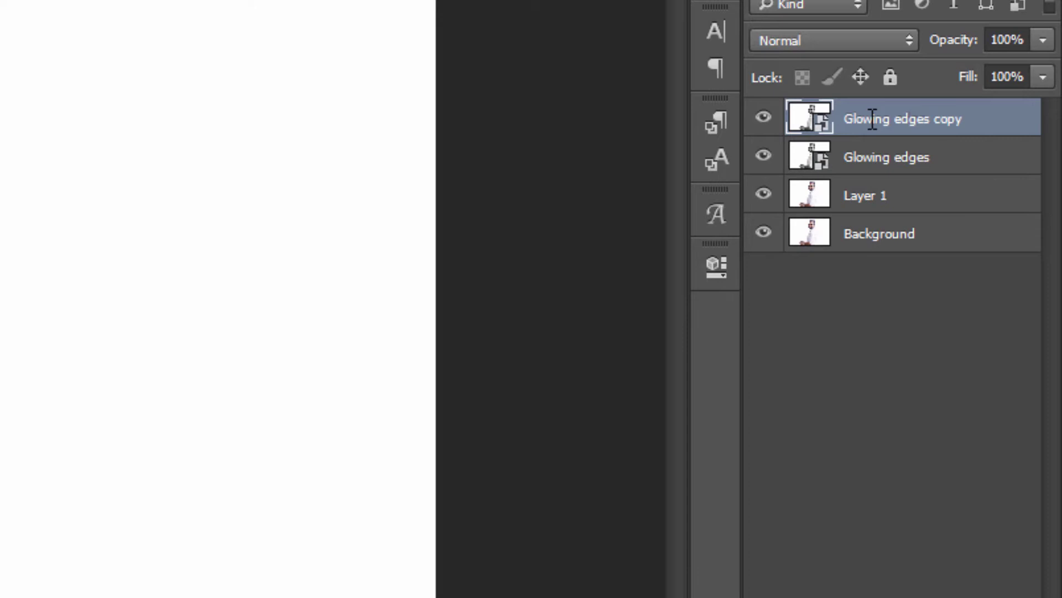
double_click(873, 118)
type("char")
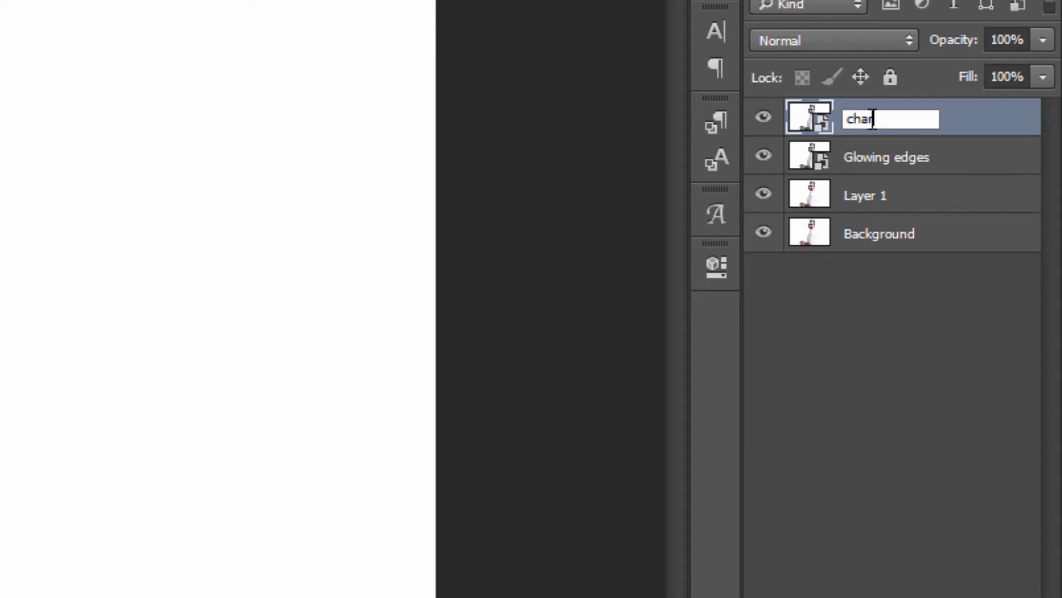
type("coal")
key("Return")
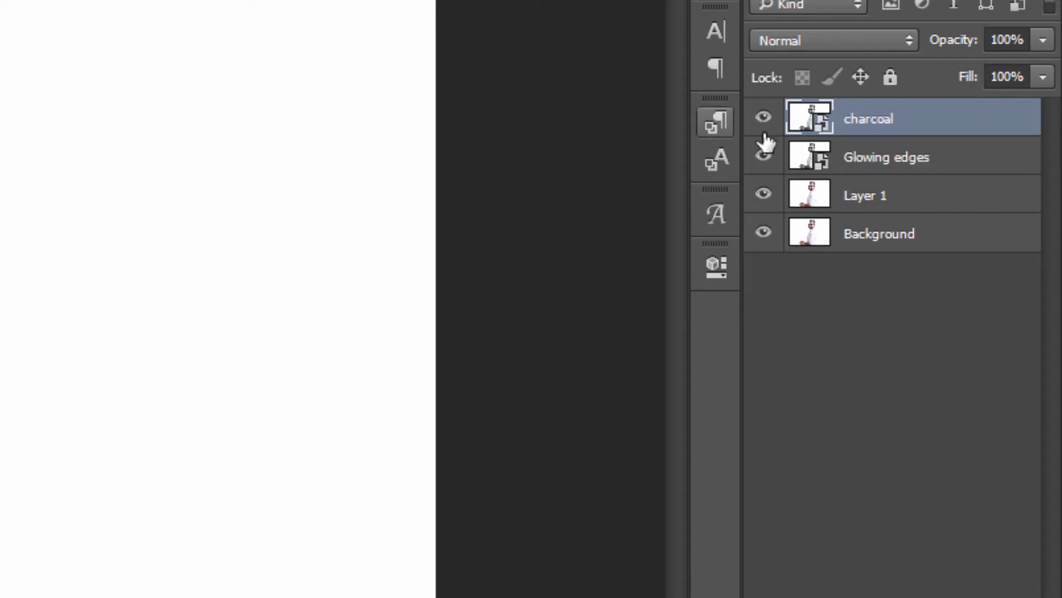
Hide the charcoal and Glowing edges layers and select Layer 1.
left_click(764, 117)
left_click(764, 157)
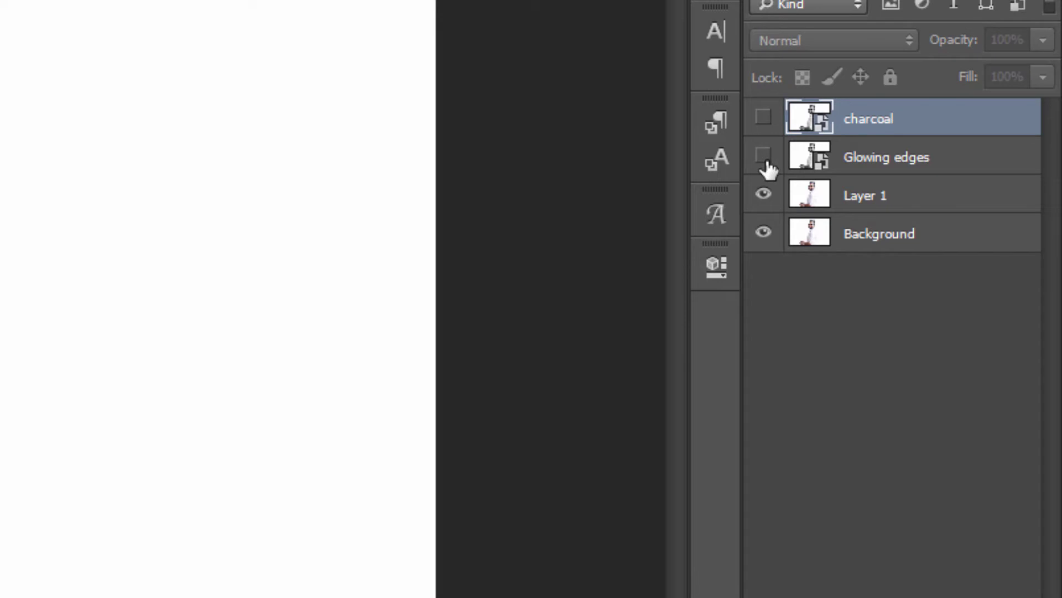
left_click(880, 196)
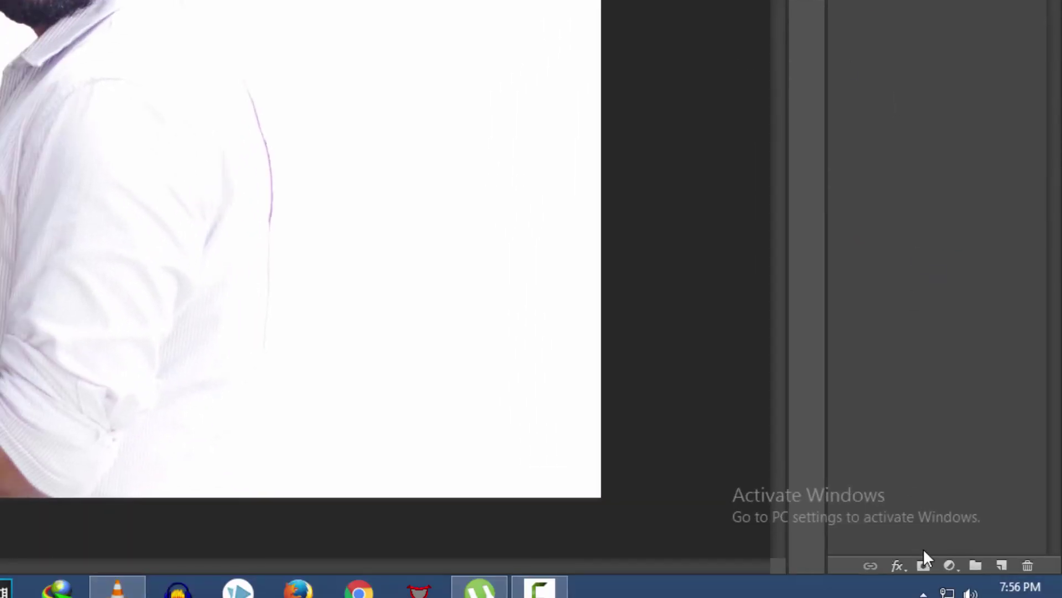
Add a Hue/Saturation layer at Saturation -100, then invert Layer 1 into a negative.
left_click(949, 564)
left_click(938, 324)
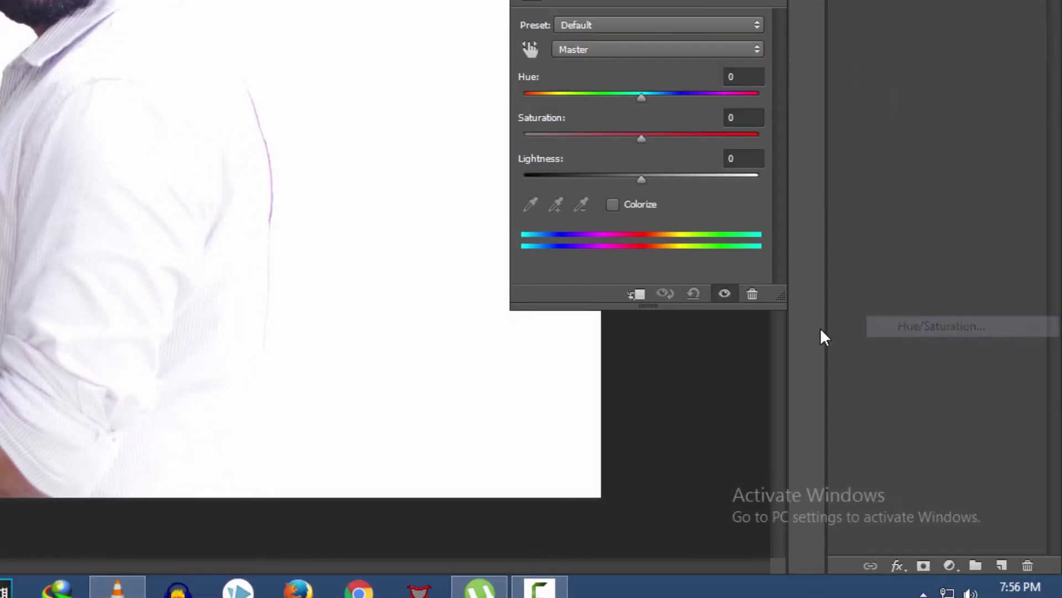
left_click_drag(641, 139, 523, 145)
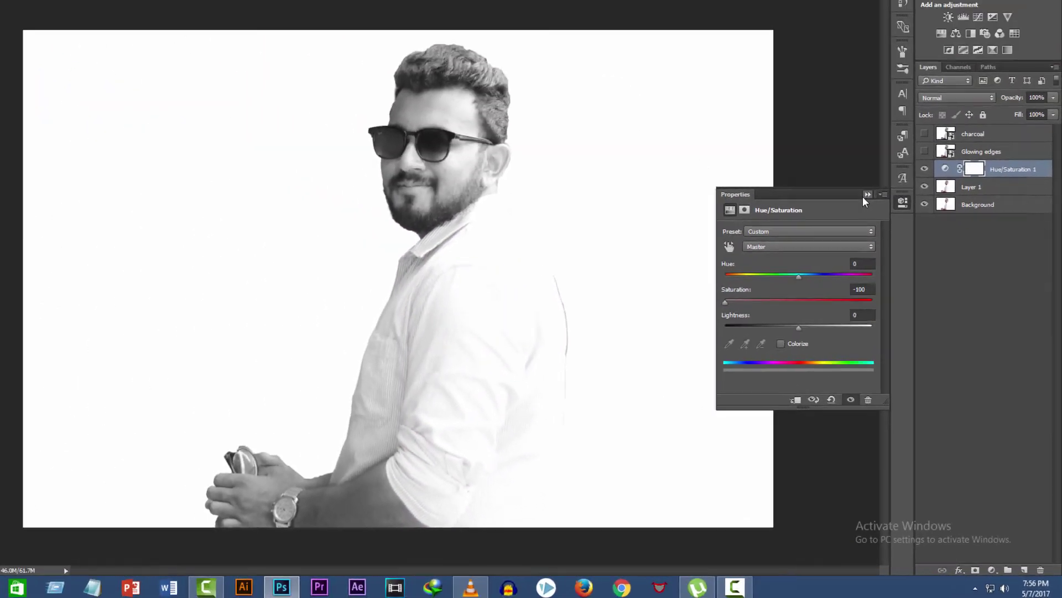
left_click(864, 195)
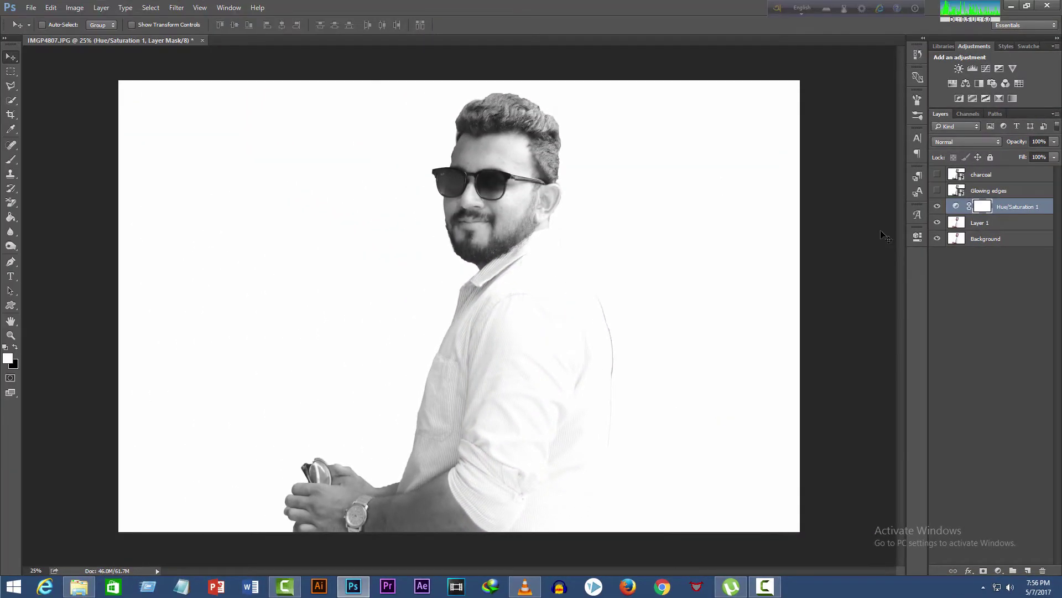
left_click(978, 224)
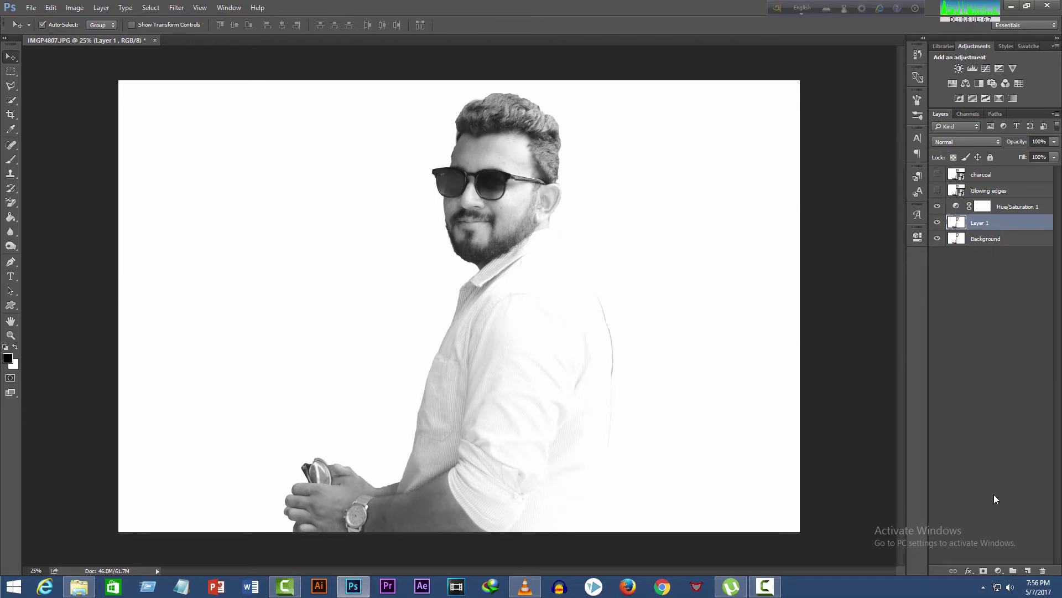
key("ctrl+i")
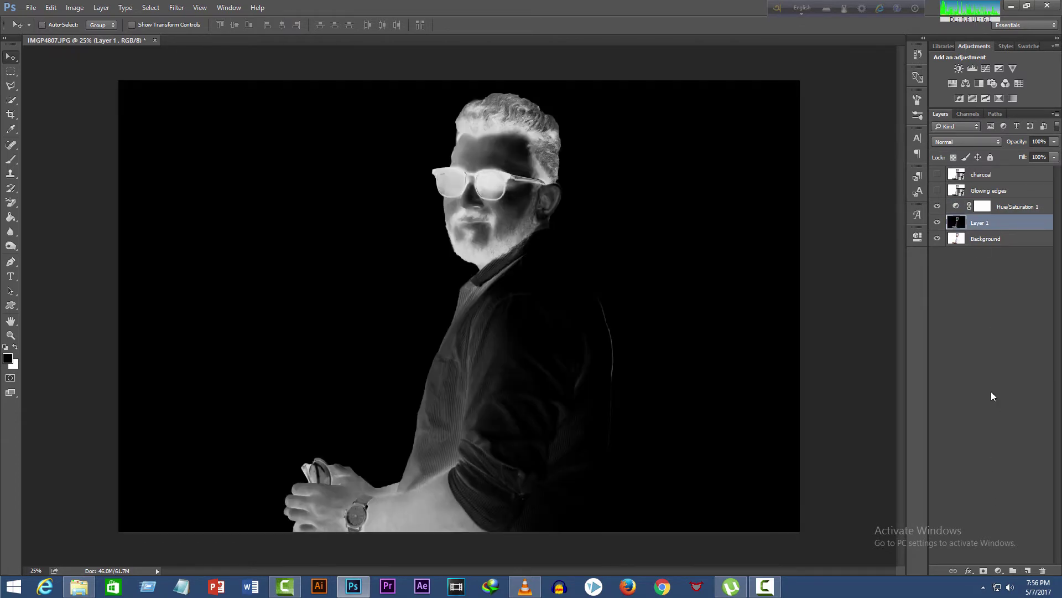
Convert Layer 1 to a smart object and set its blend mode to Color Dodge.
right_click(1004, 229)
left_click(930, 245)
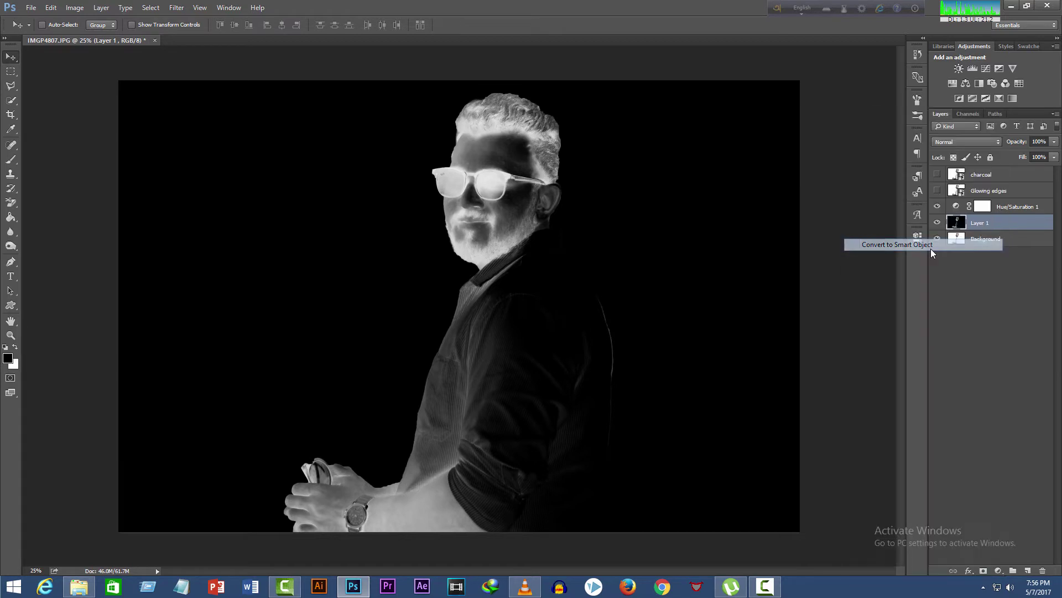
left_click(968, 142)
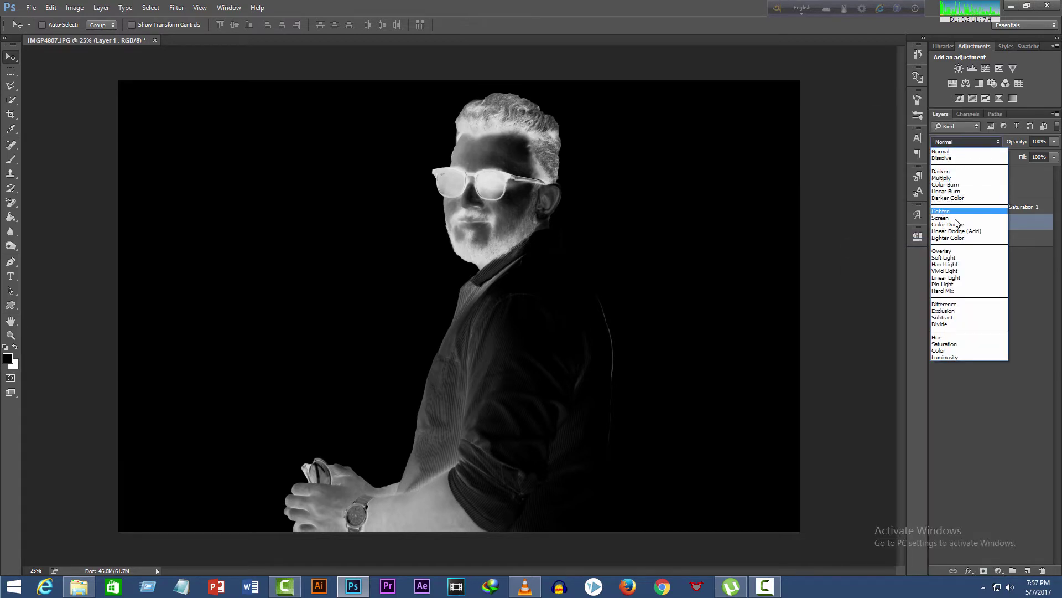
key("Escape")
key("alt+shift+d")
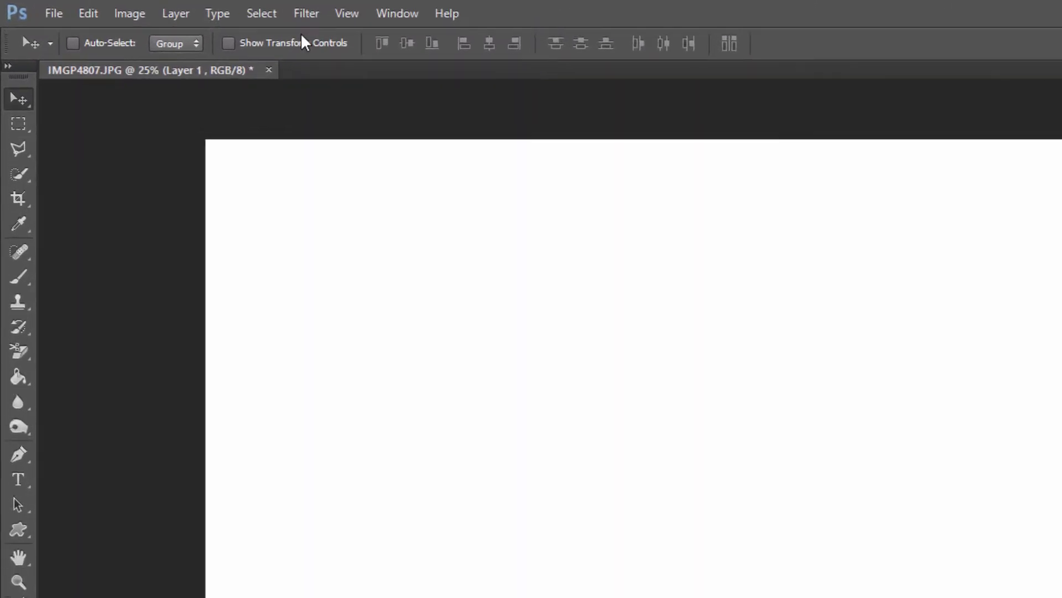
Apply a 27.8-pixel Gaussian Blur to Layer 1.
left_click(326, 14)
mouse_move(336, 240)
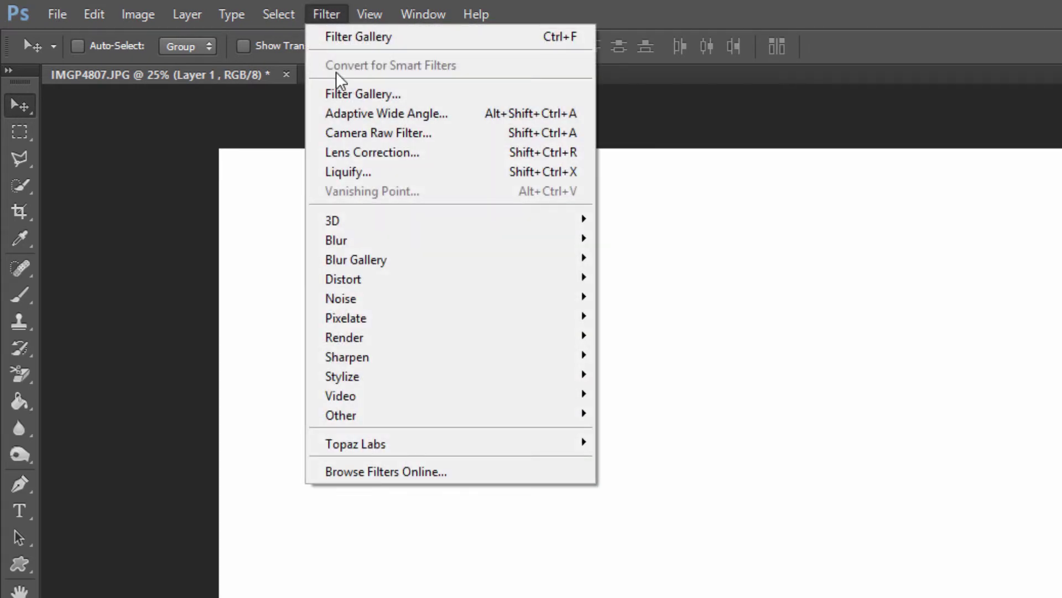
left_click(671, 316)
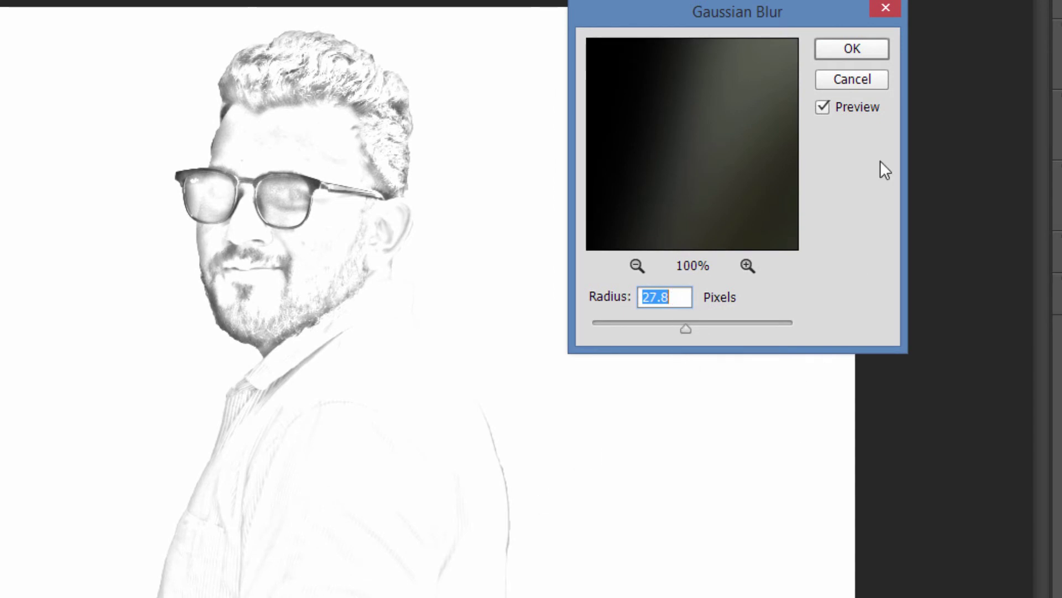
left_click(874, 49)
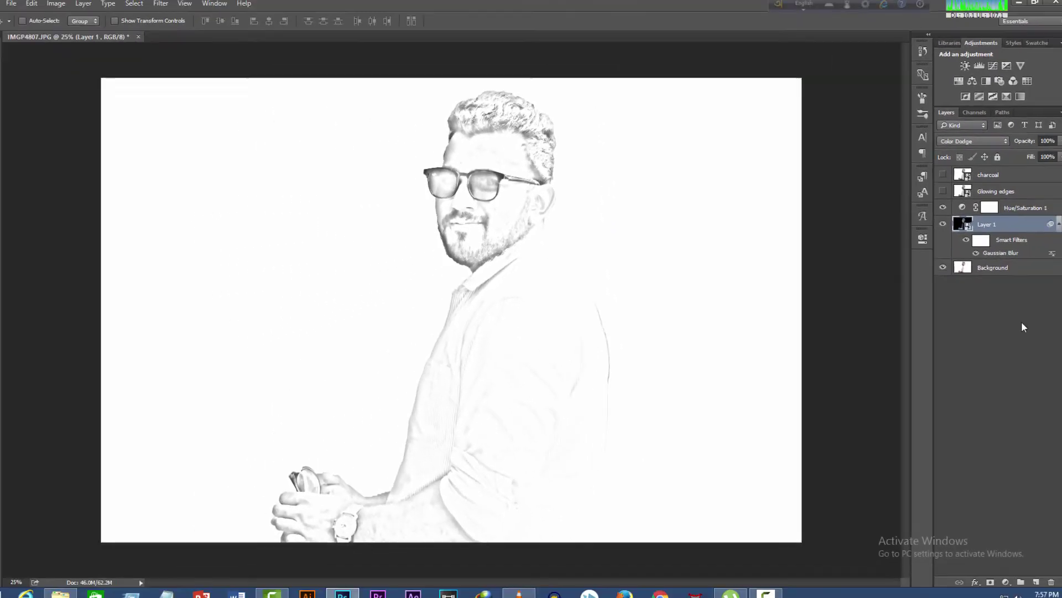
Apply Glowing Edges (width 1, brightness 20, smoothness 7) to the Glowing edges layer.
left_click(989, 192)
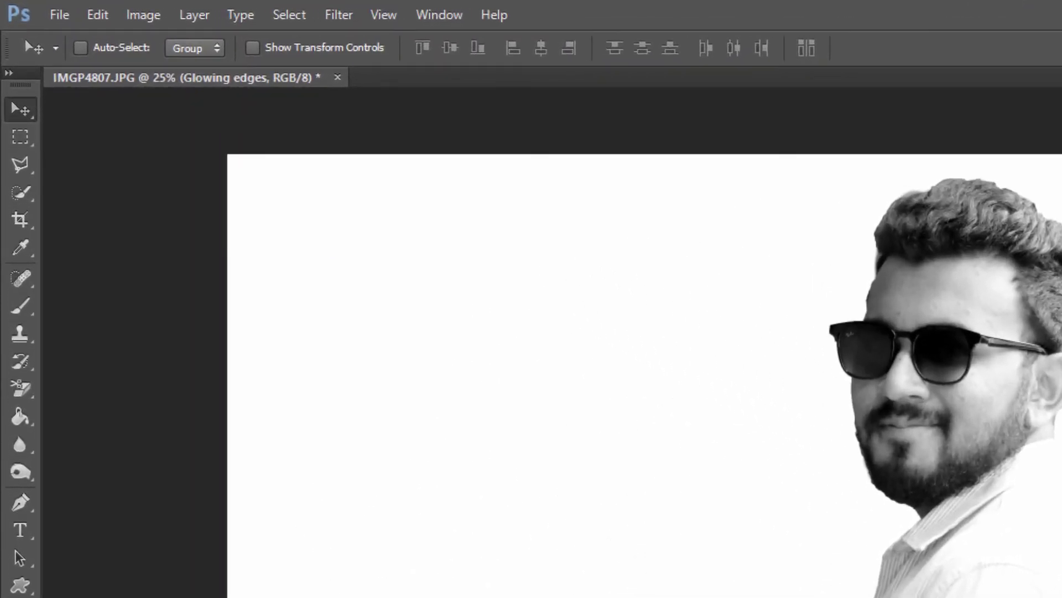
left_click(339, 15)
left_click(405, 100)
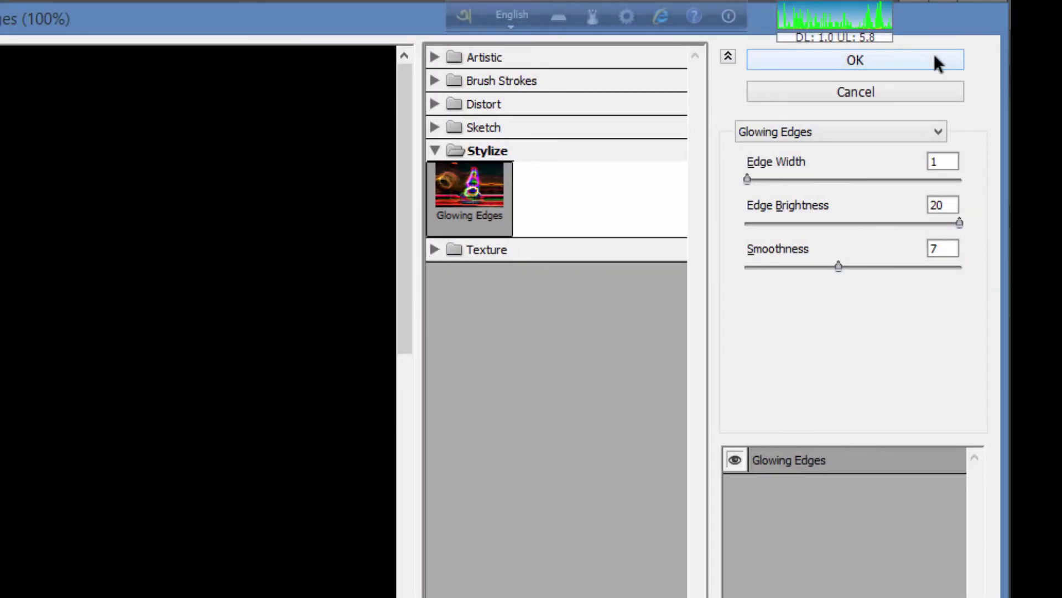
left_click(945, 161)
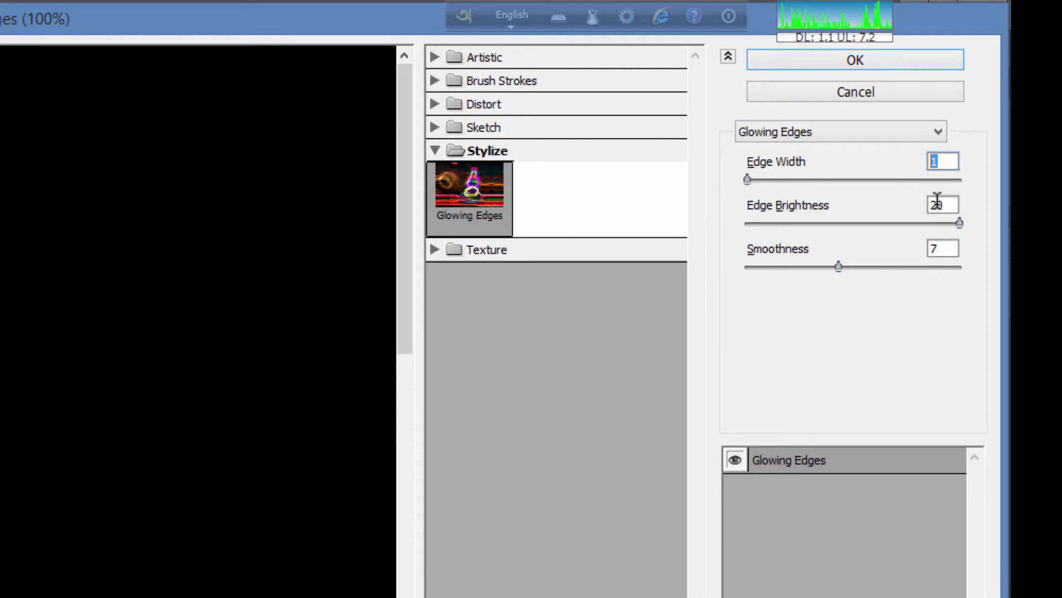
left_click(940, 205)
left_click(944, 249)
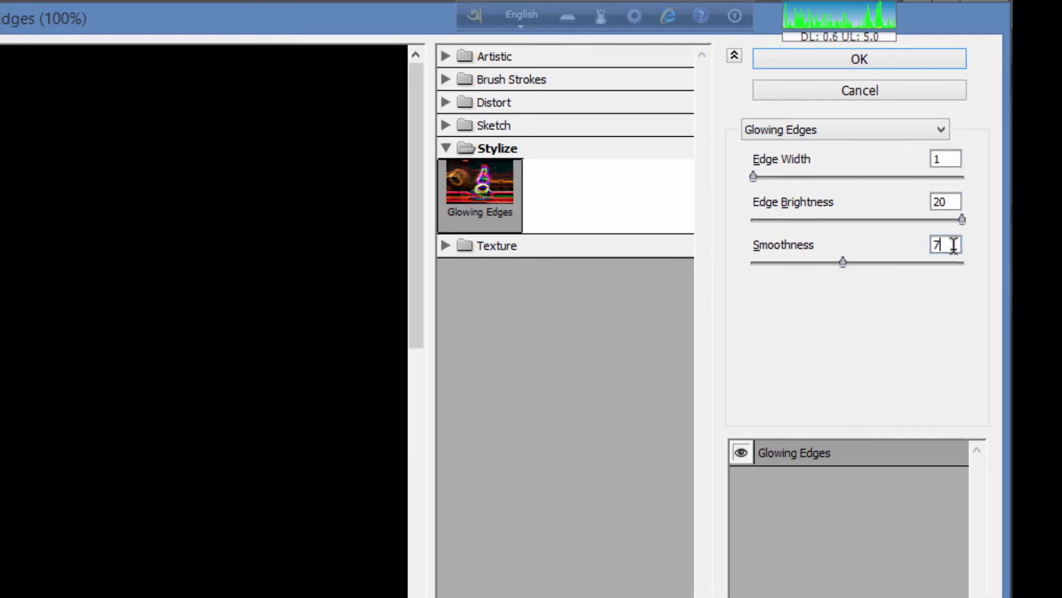
left_click(974, 32)
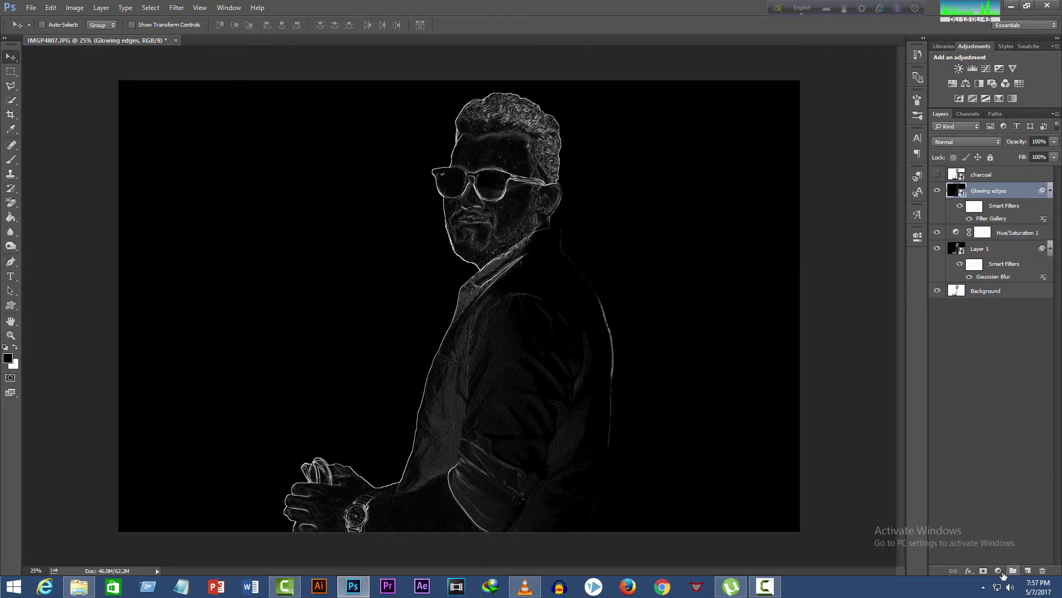
Add an Invert adjustment layer clipped to the Glowing edges layer.
left_click(999, 571)
left_click(985, 515)
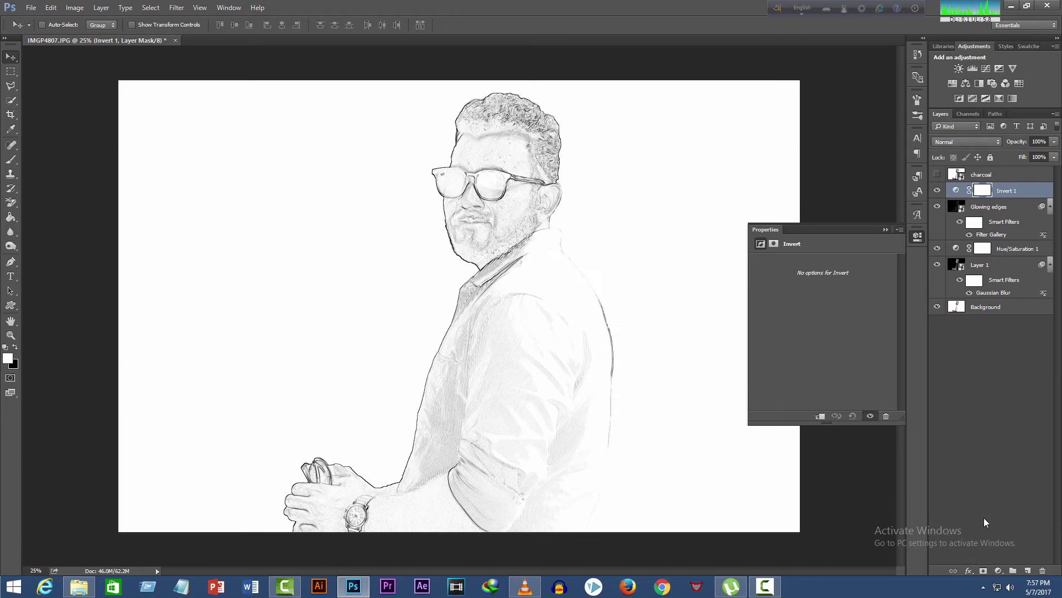
left_click(999, 207)
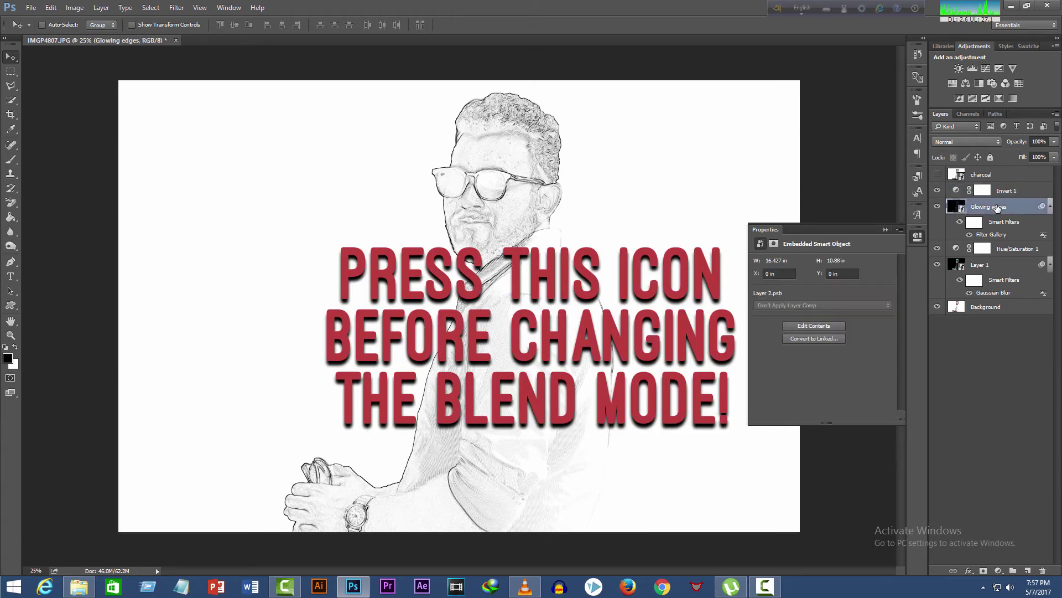
left_click(994, 192)
left_click(820, 415)
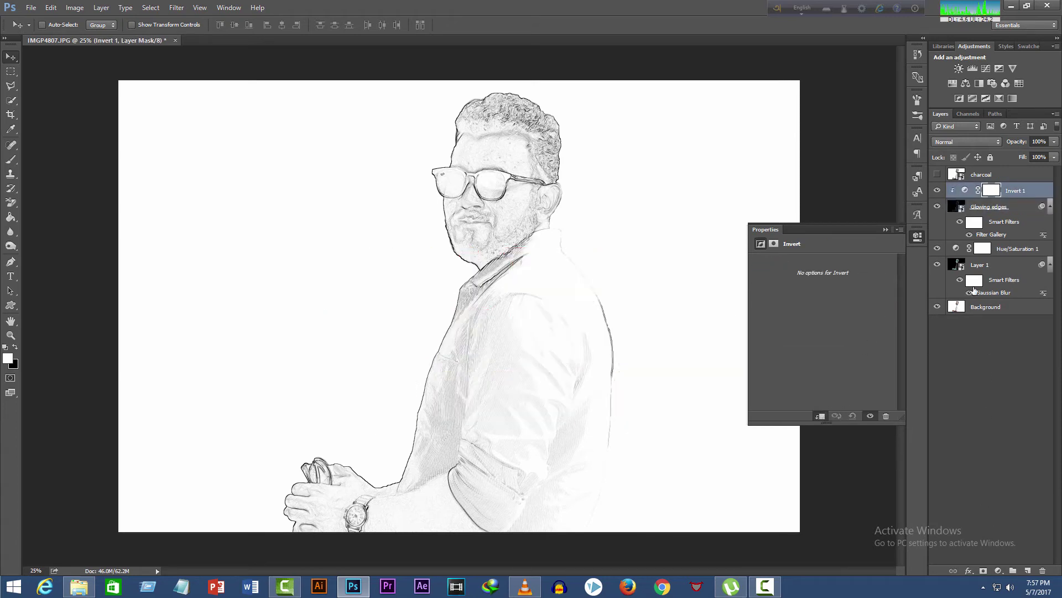
Set the Glowing edges layer's blend mode to Multiply.
left_click(1002, 206)
left_click(967, 142)
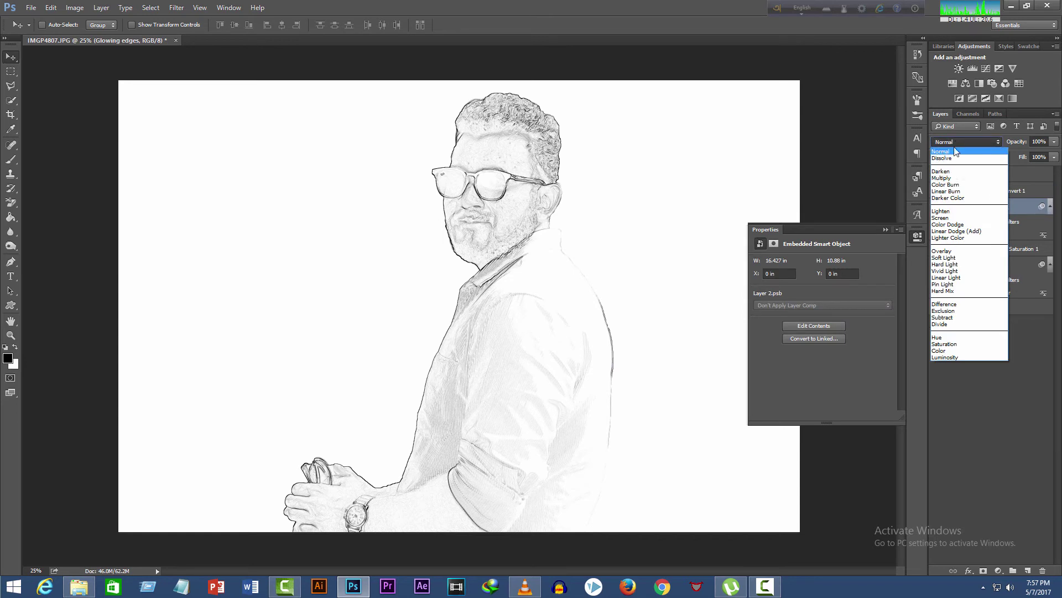
left_click(953, 178)
Show the charcoal layer and preview the Charcoal sketch filter (thickness 2, detail 5, balance 80).
left_click(981, 175)
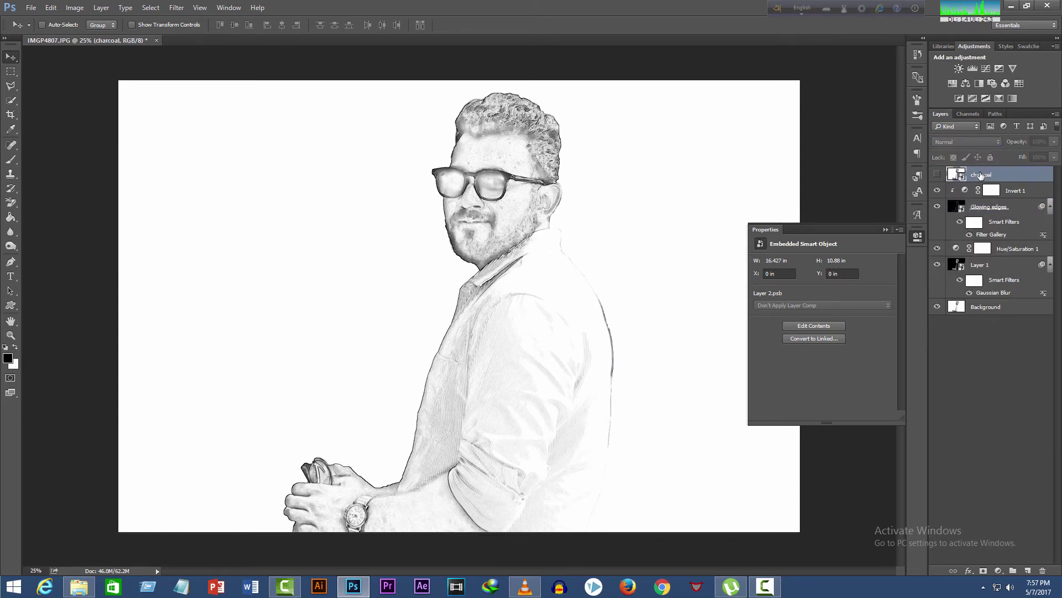
left_click(938, 175)
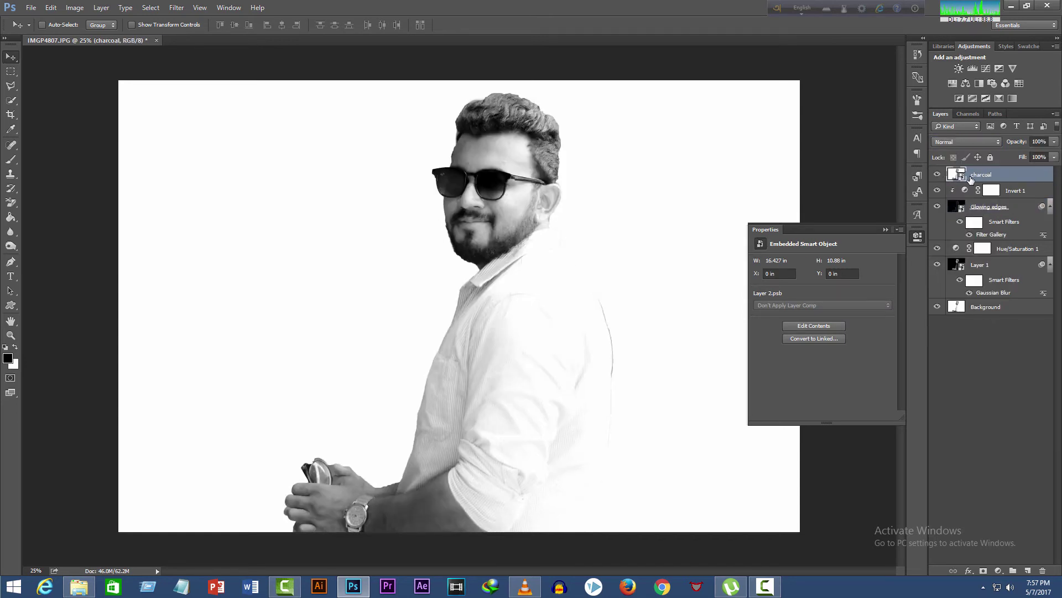
left_click(886, 229)
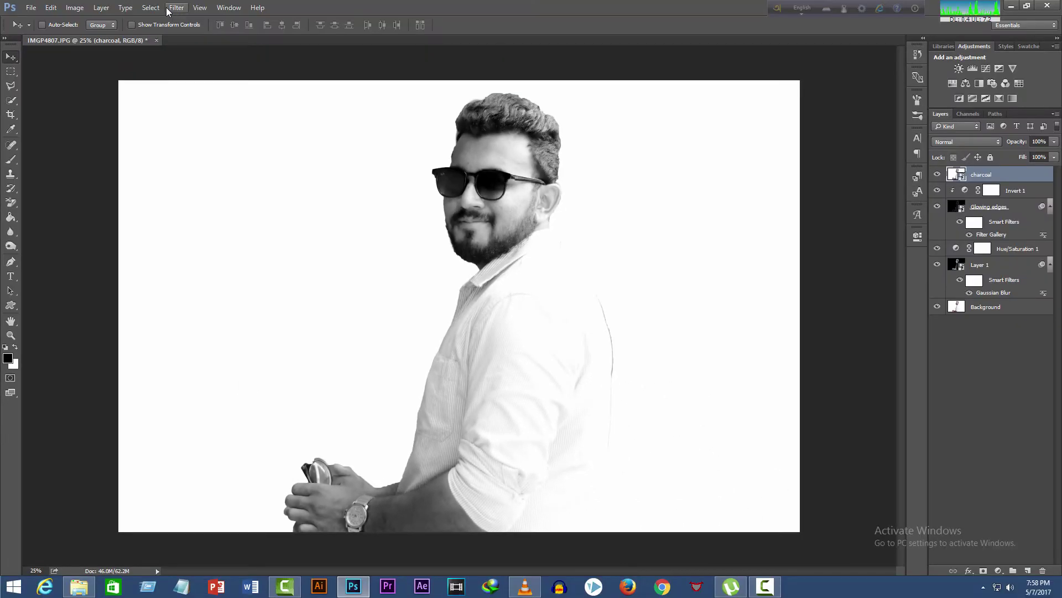
left_click(168, 8)
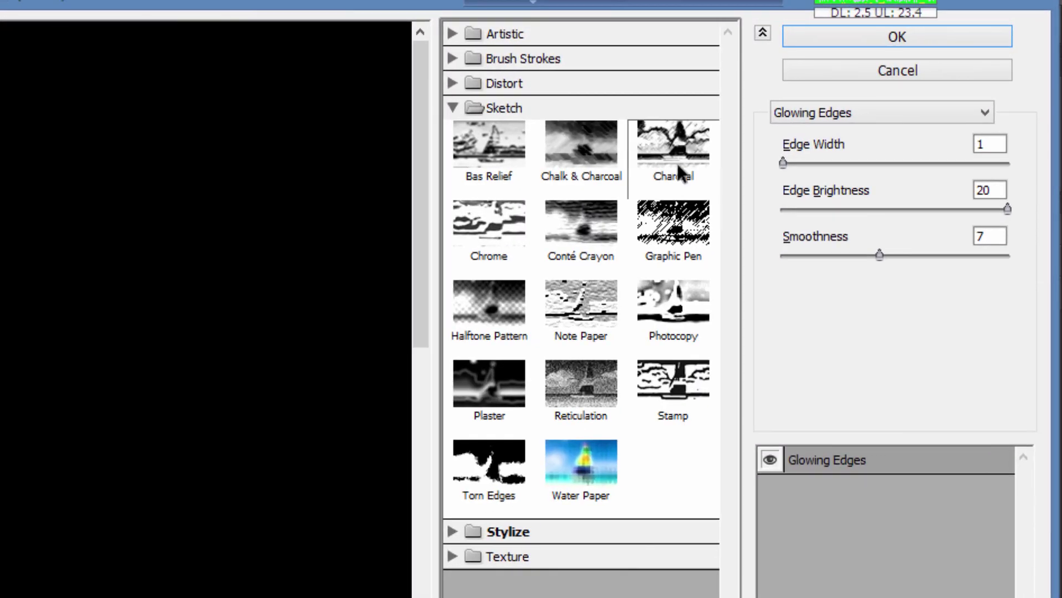
left_click(680, 166)
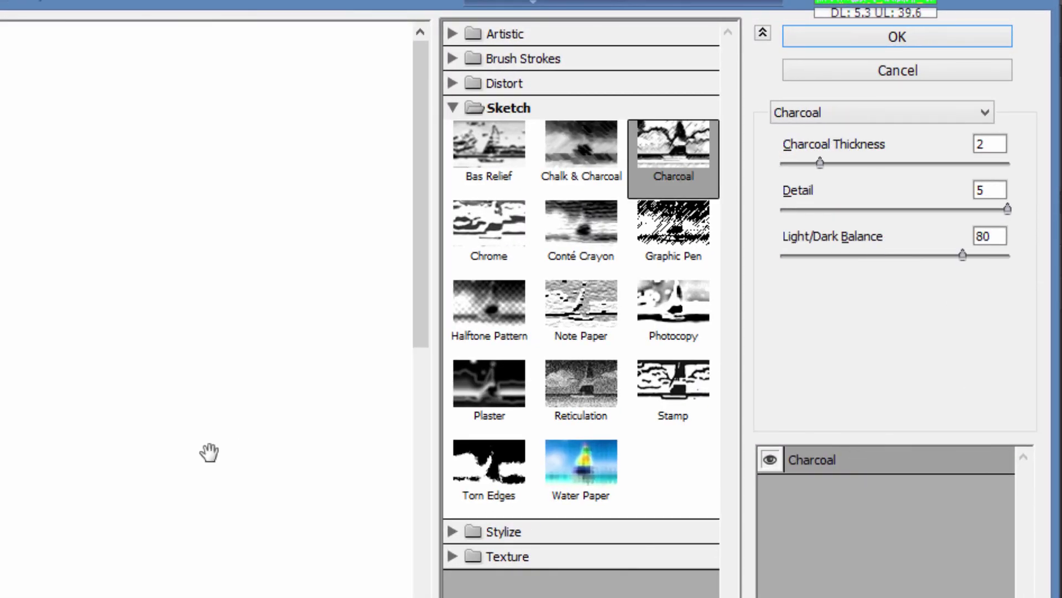
scroll(208, 450, "down", 3)
scroll(63, 452, "down", 2)
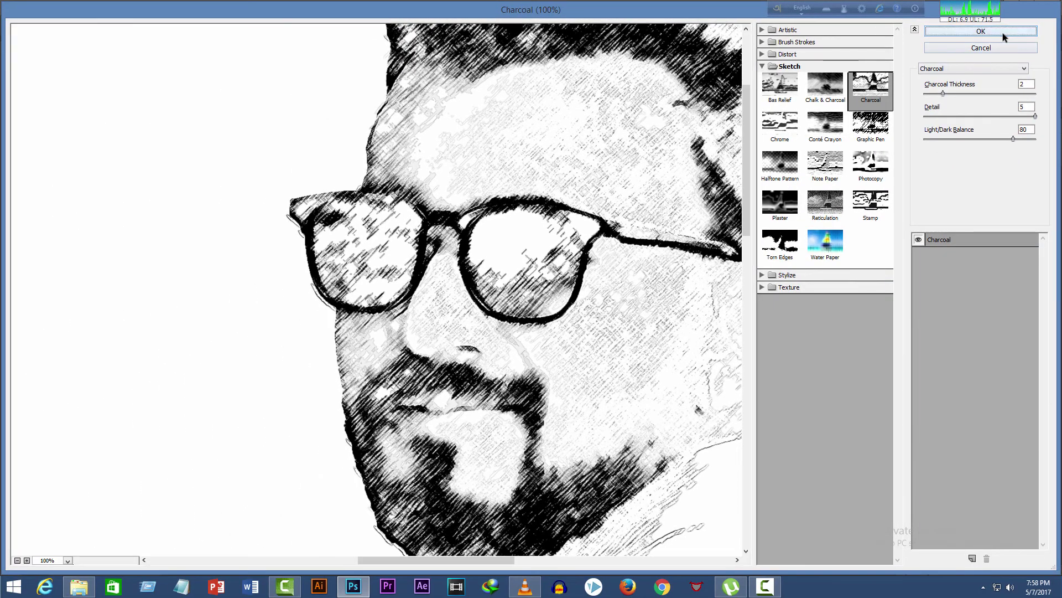
Apply the Charcoal filter and set its smart-filter blending mode to Linear Dodge (Add).
left_click(1002, 32)
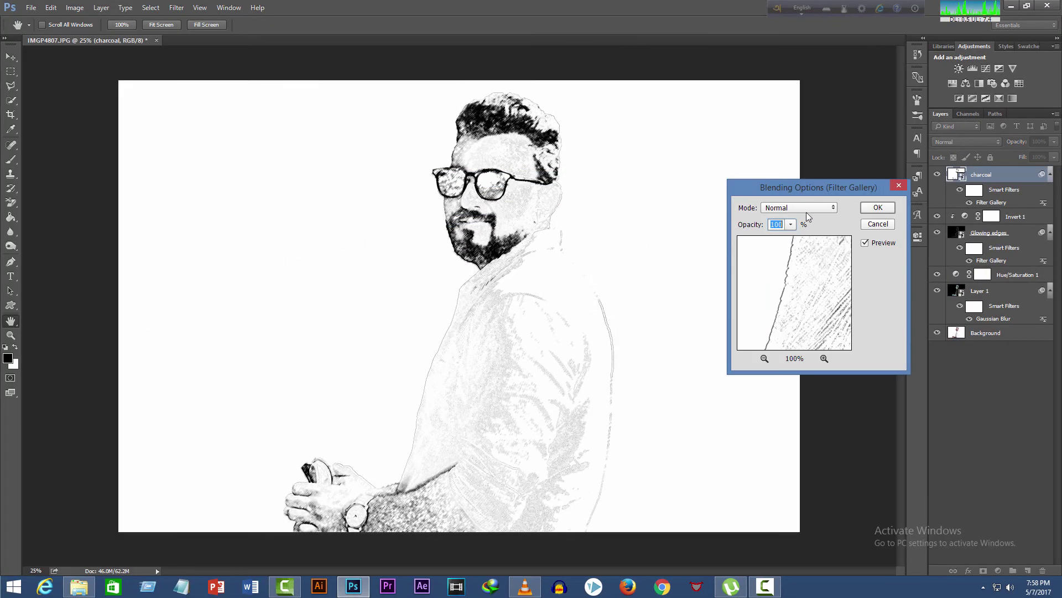
left_click(806, 210)
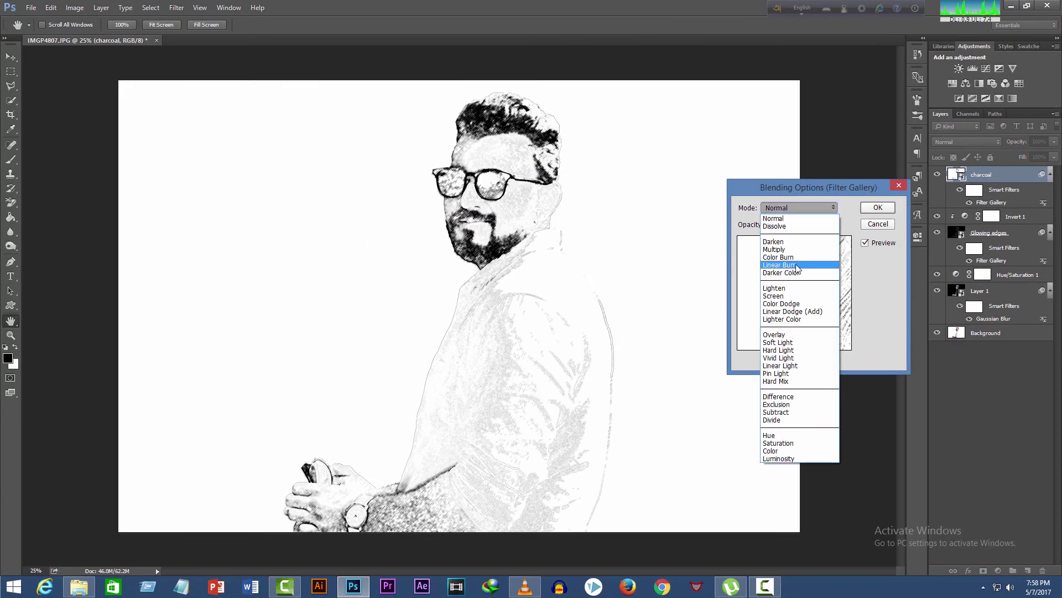
left_click(797, 311)
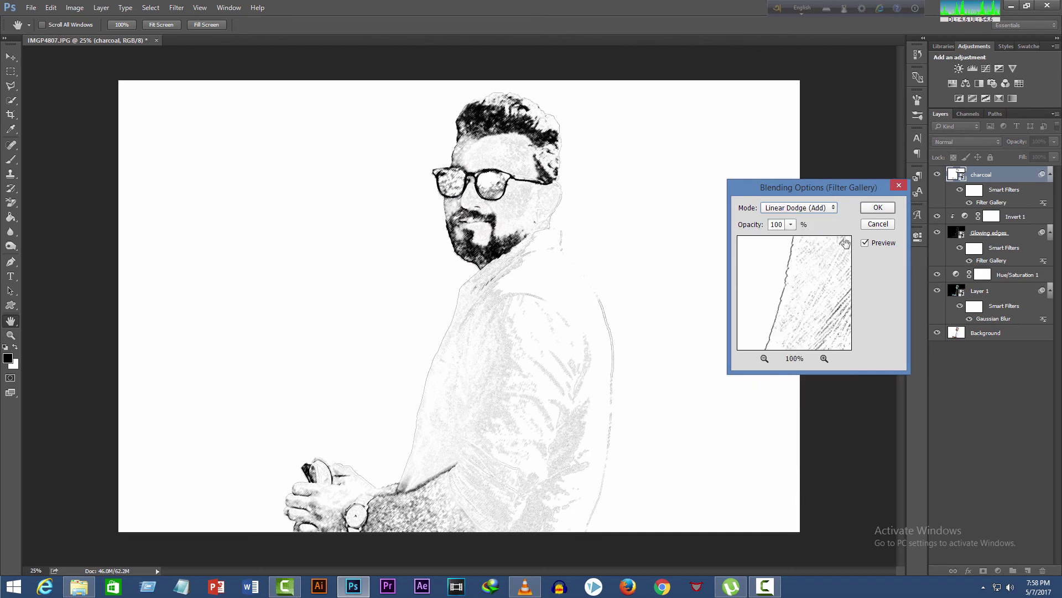
left_click(877, 208)
Change the charcoal layer's blend mode to Multiply to reveal the full pencil-and-charcoal portrait.
key("v")
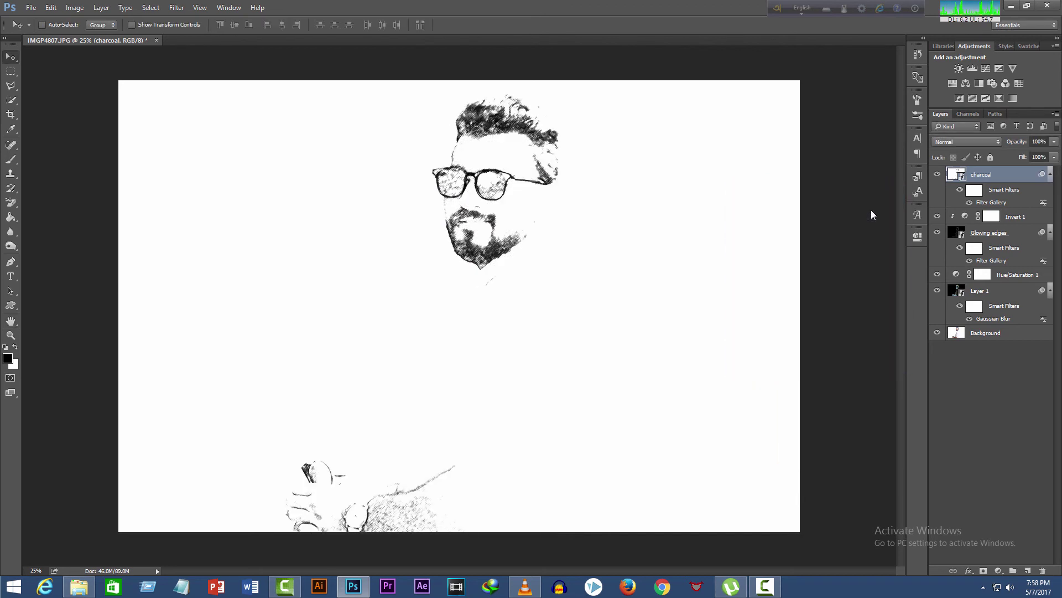
left_click(953, 143)
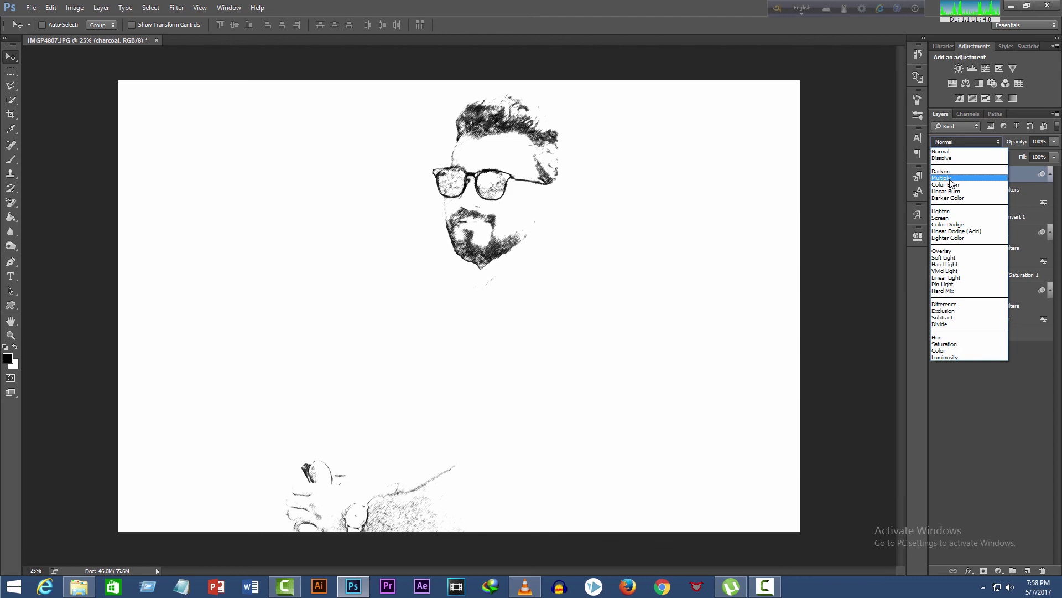
left_click(951, 178)
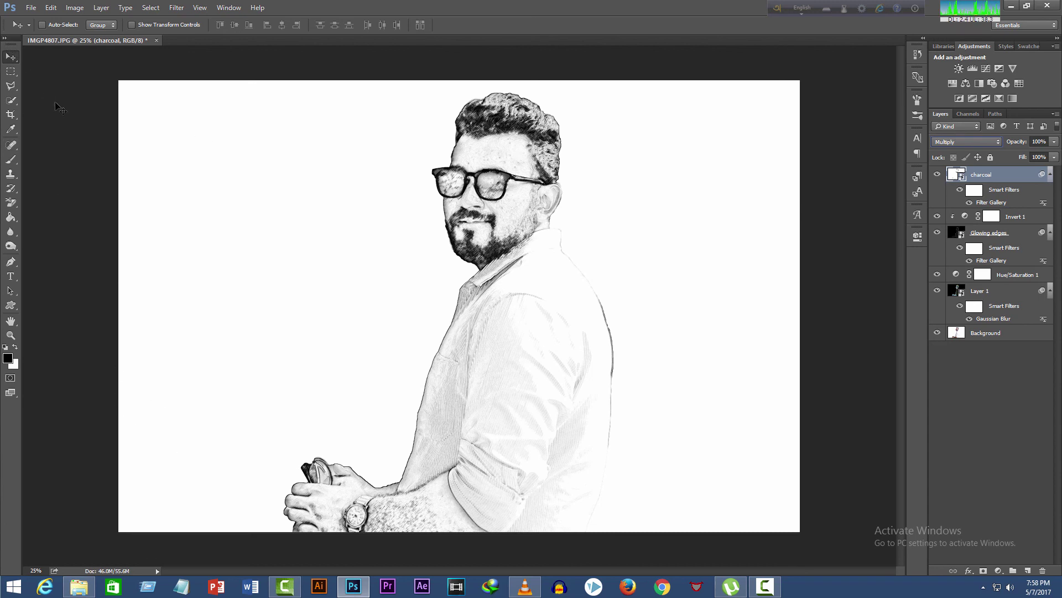
mouse_move(765, 586)
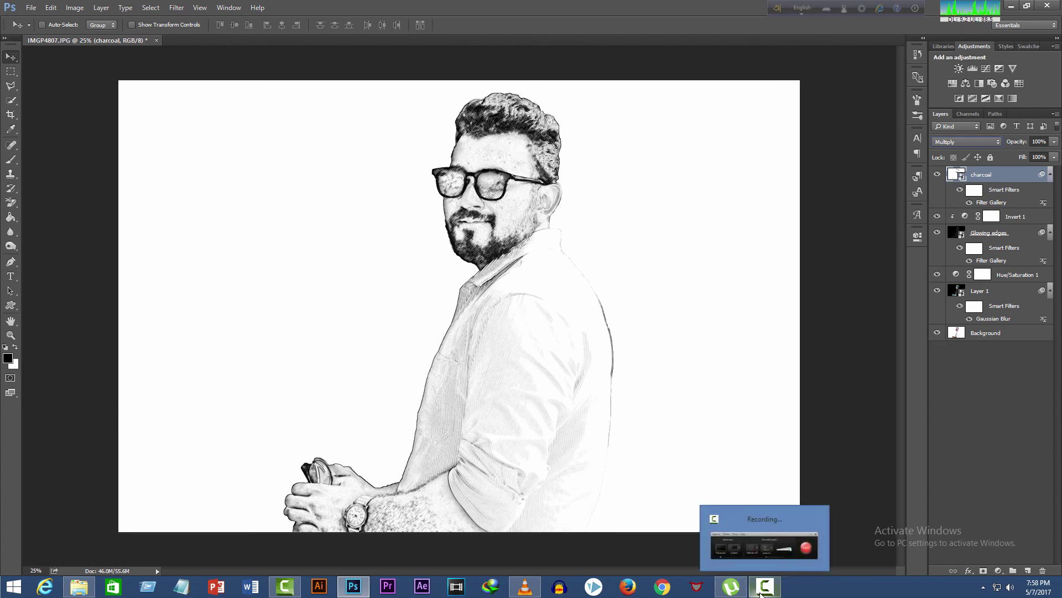
left_click(760, 594)
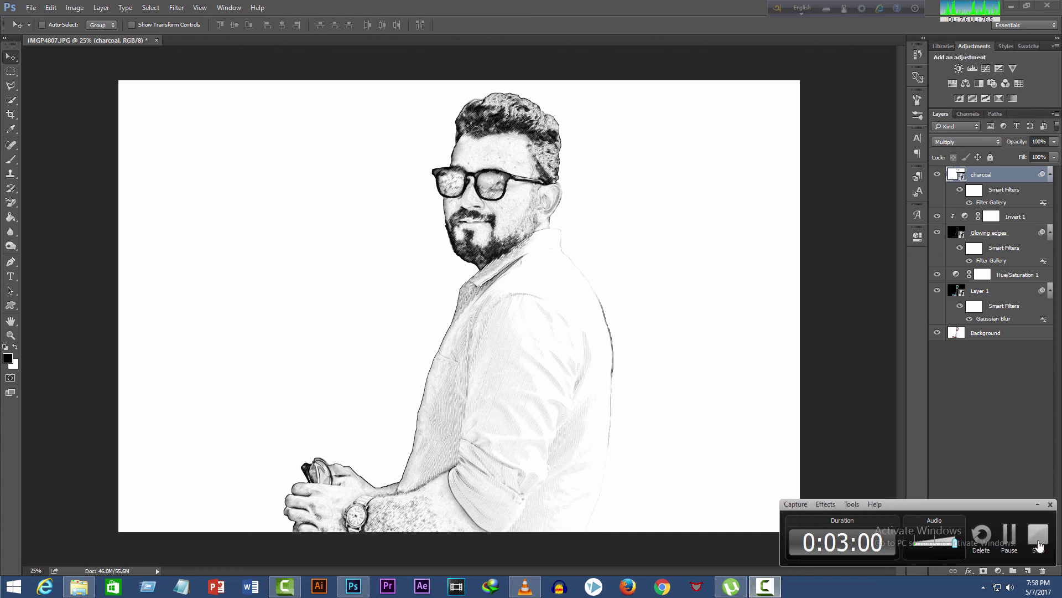